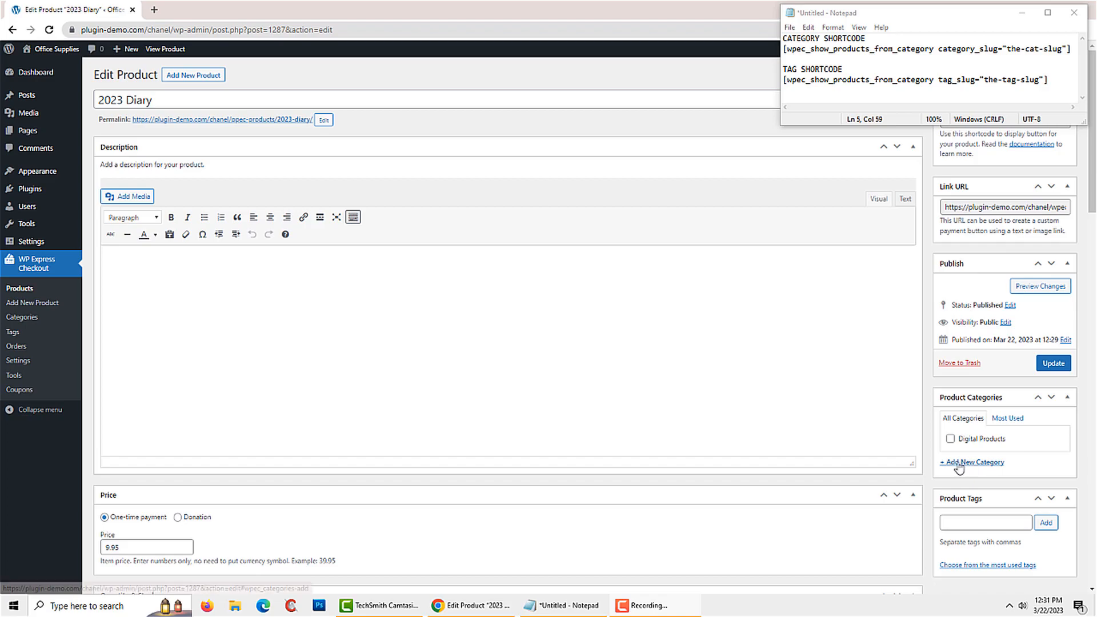
Step: Create the product category "Office Supplies" for the 2023 Diary product and update the product
{"action": "left_click", "coordinate": [982, 463]}
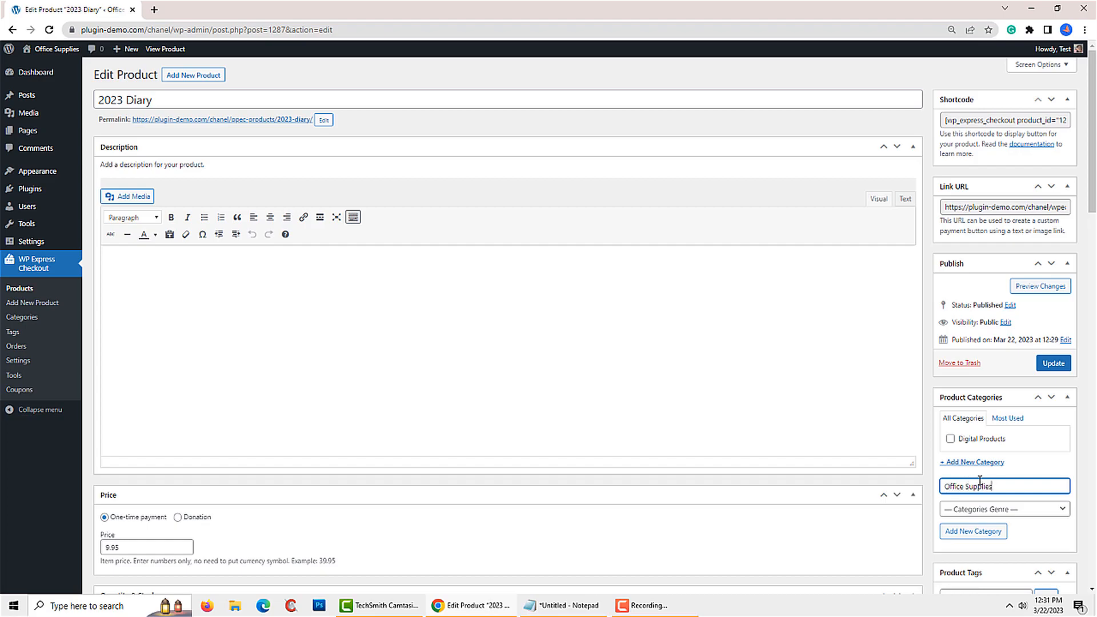
{"action": "left_click", "coordinate": [980, 533]}
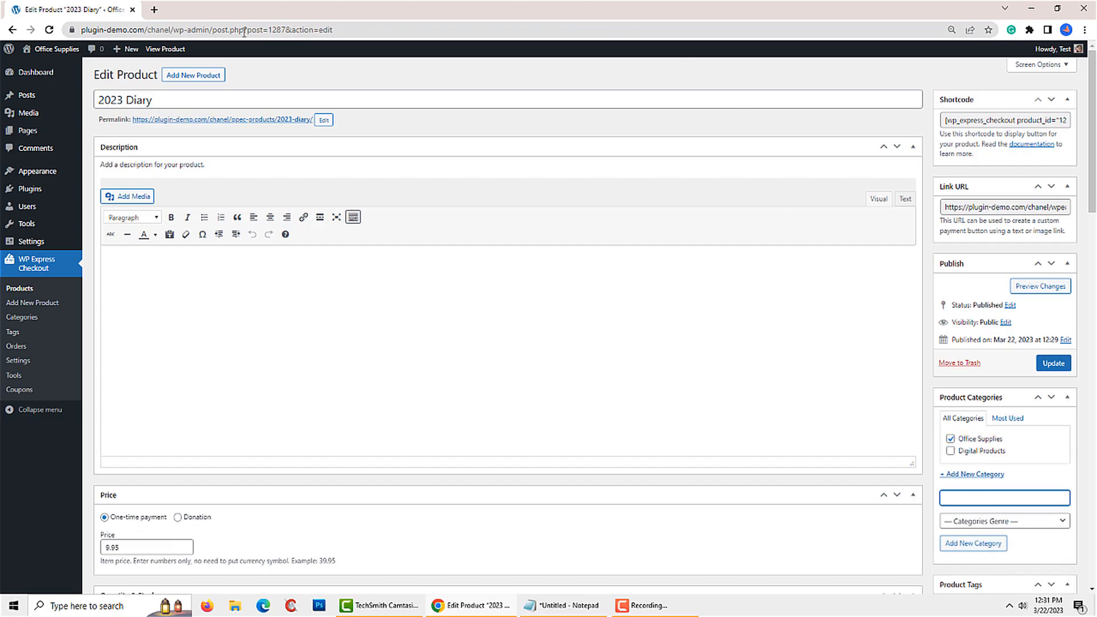
{"action": "left_click", "coordinate": [1054, 365]}
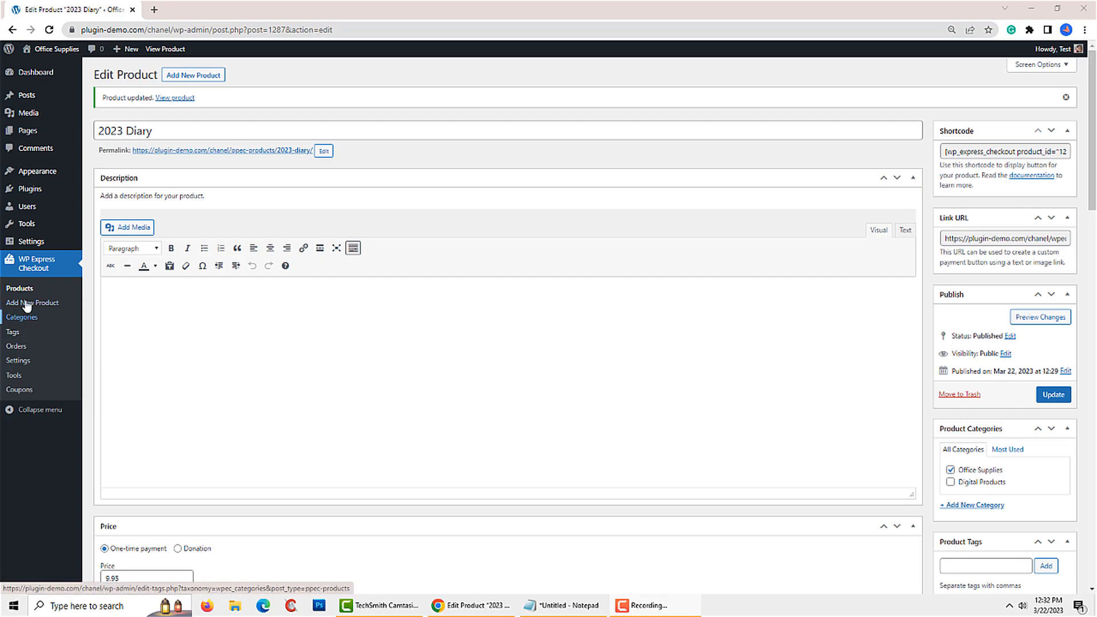
Step: Open the product categories list and copy the Office Supplies category's slug, office-supplies
{"action": "left_click", "coordinate": [16, 322]}
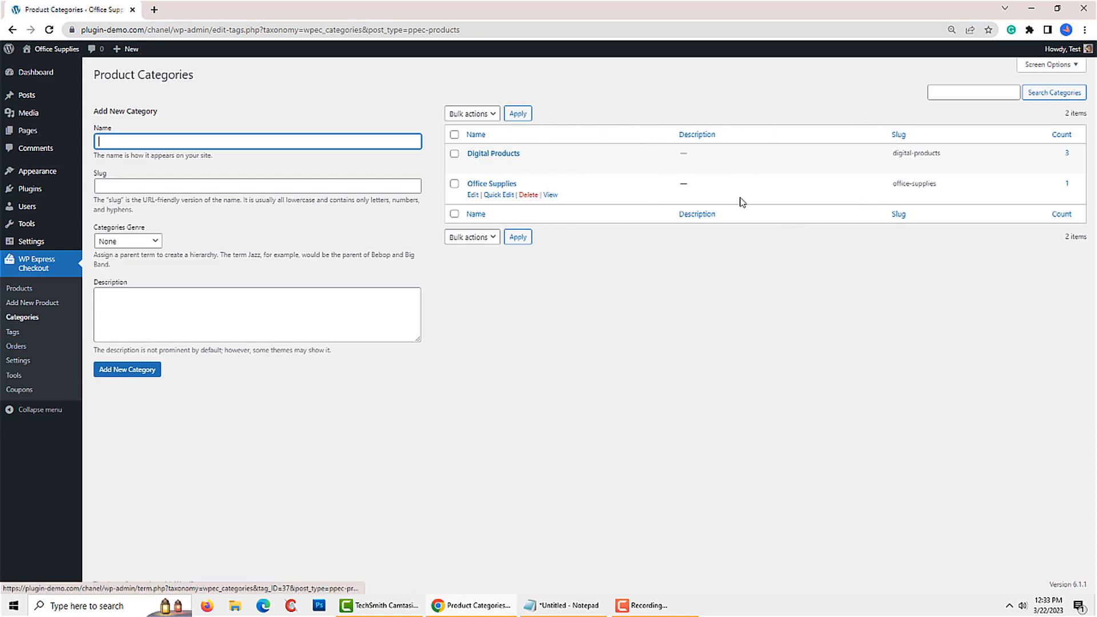
{"action": "left_click_drag", "start_coordinate": [894, 183], "coordinate": [936, 183]}
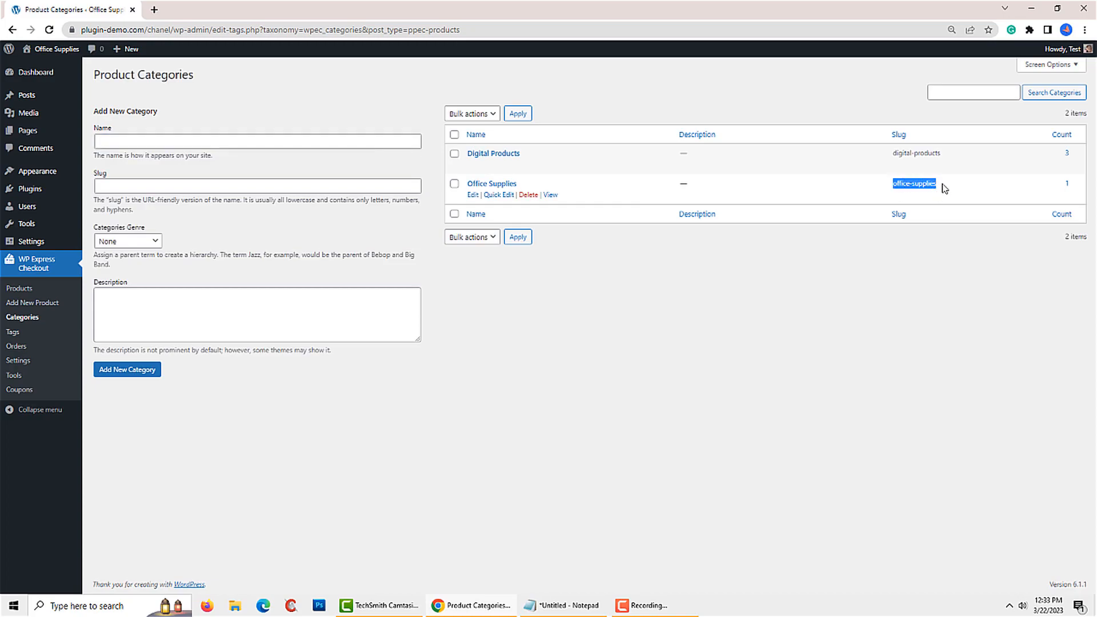
{"action": "right_click", "coordinate": [921, 181]}
{"action": "left_click", "coordinate": [942, 193]}
Step: Create a new page from the pages list and title it "Office Supplies"
{"action": "left_click", "coordinate": [37, 136]}
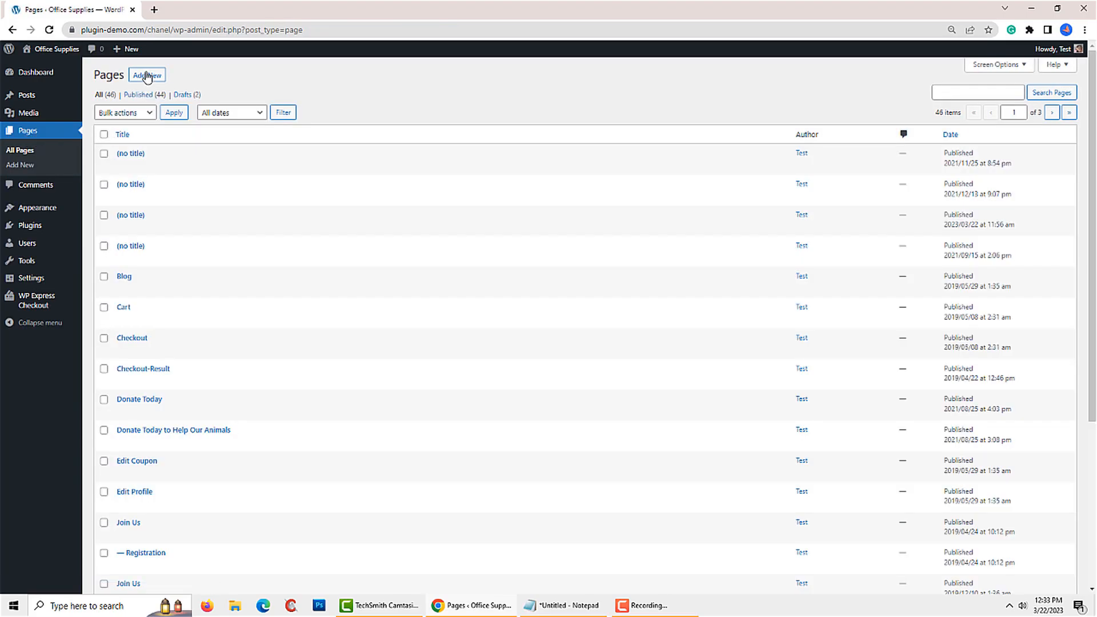
{"action": "left_click", "coordinate": [147, 75]}
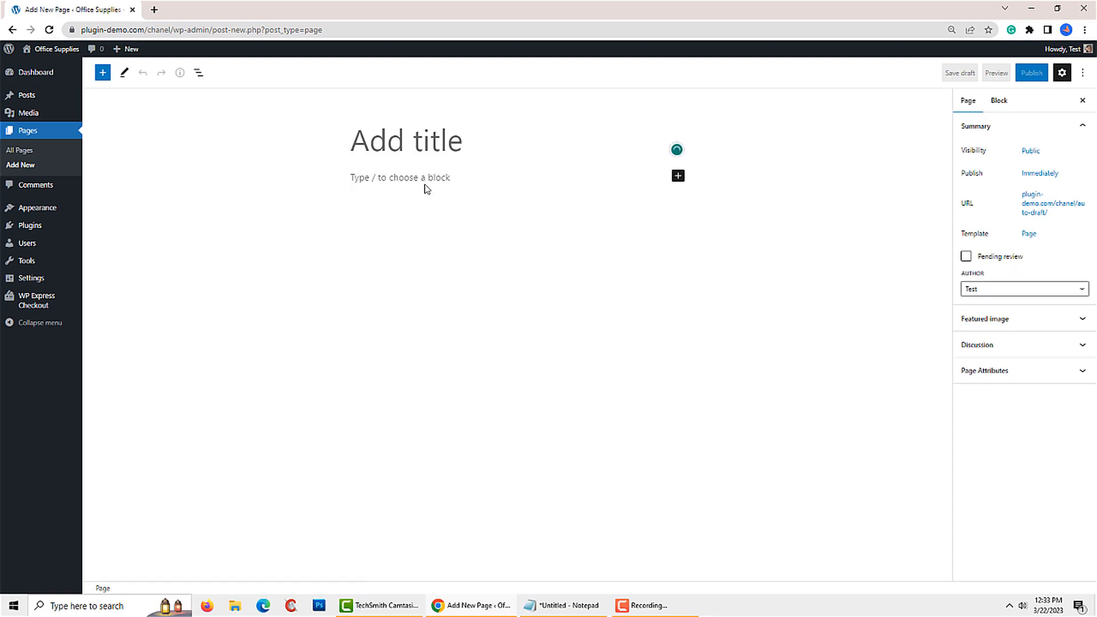
{"action": "type", "text": "Office Sup"}
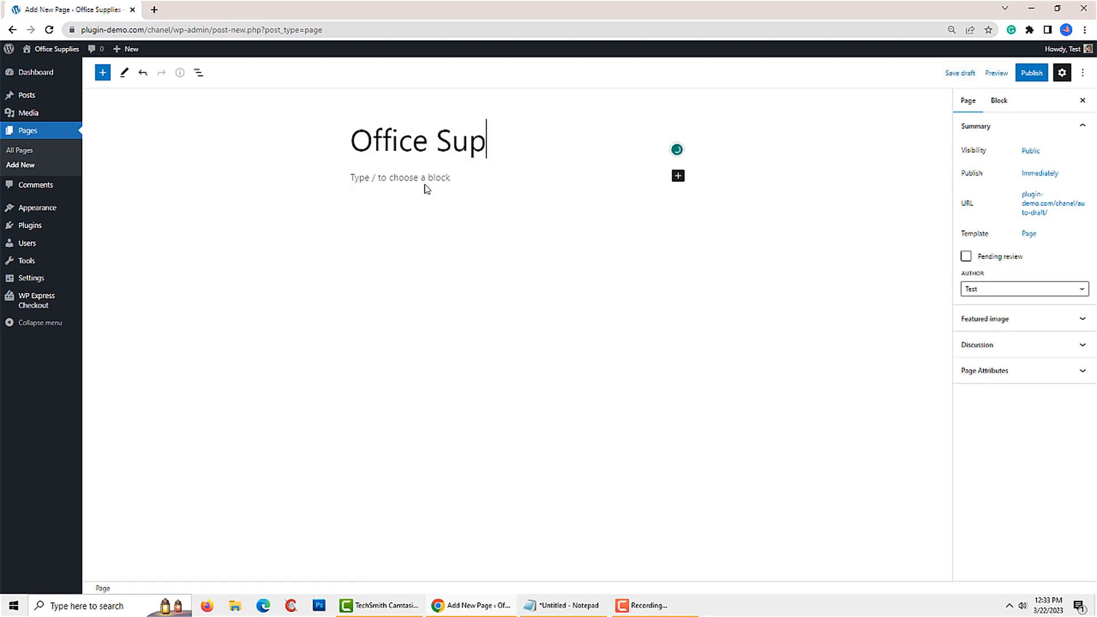
{"action": "type", "text": "plies"}
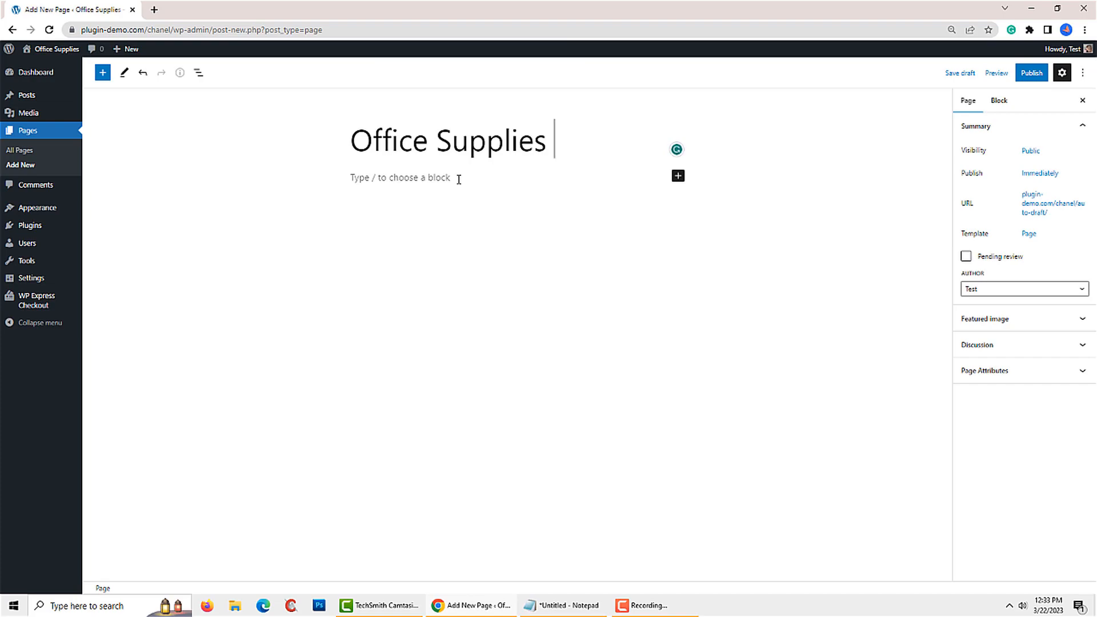
Step: Paste the copied slug office-supplies into the page's first paragraph and start a new block below it
{"action": "left_click", "coordinate": [458, 179]}
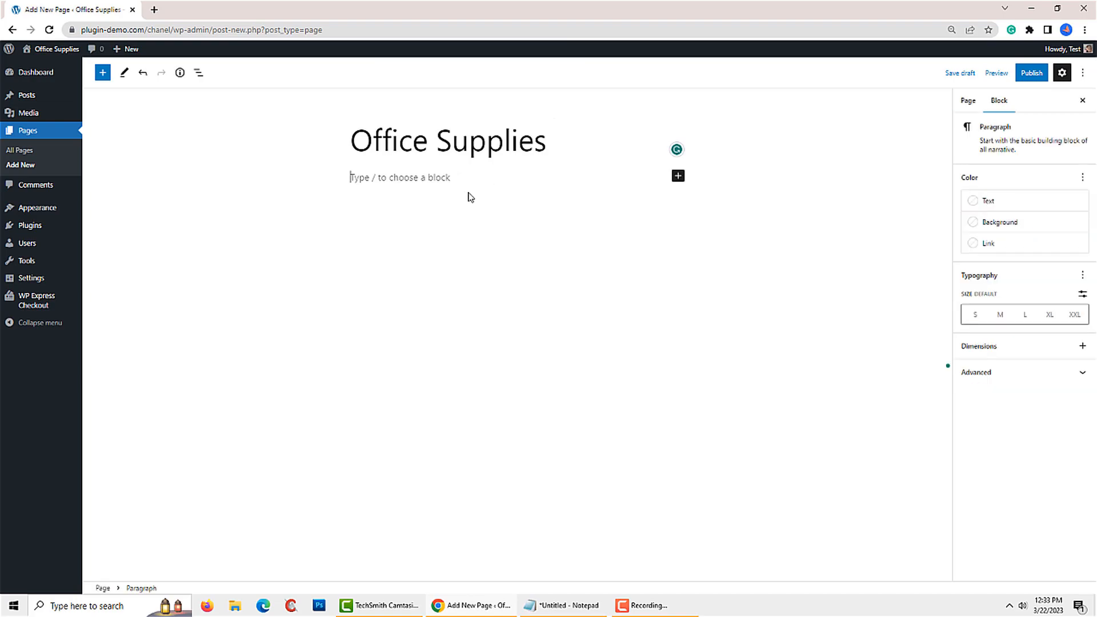
{"action": "key", "text": "ctrl+v"}
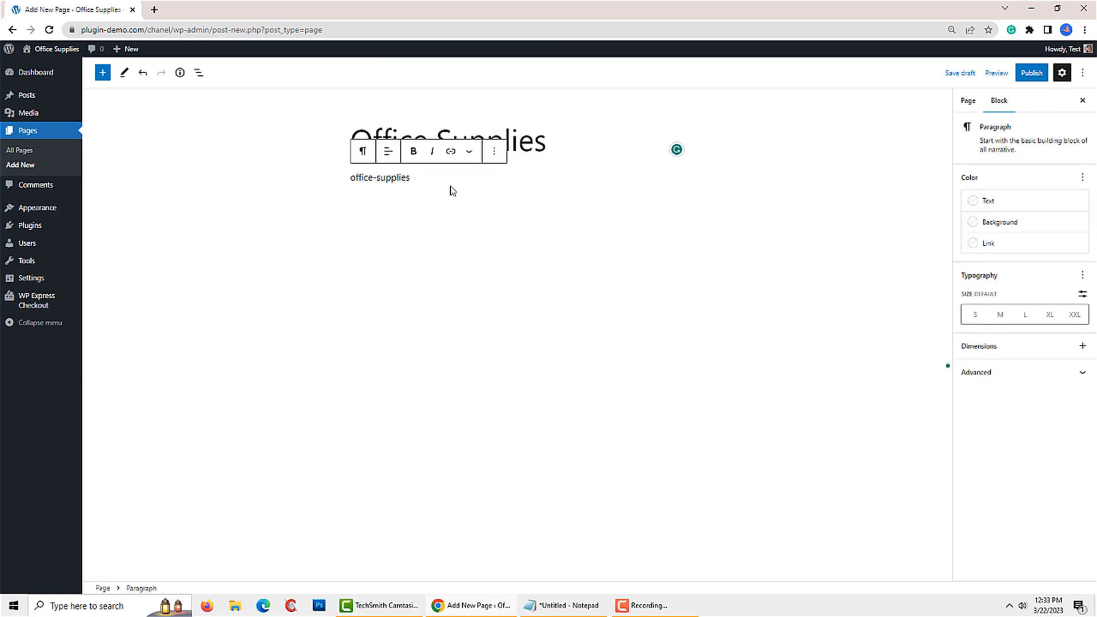
{"action": "key", "text": "Return"}
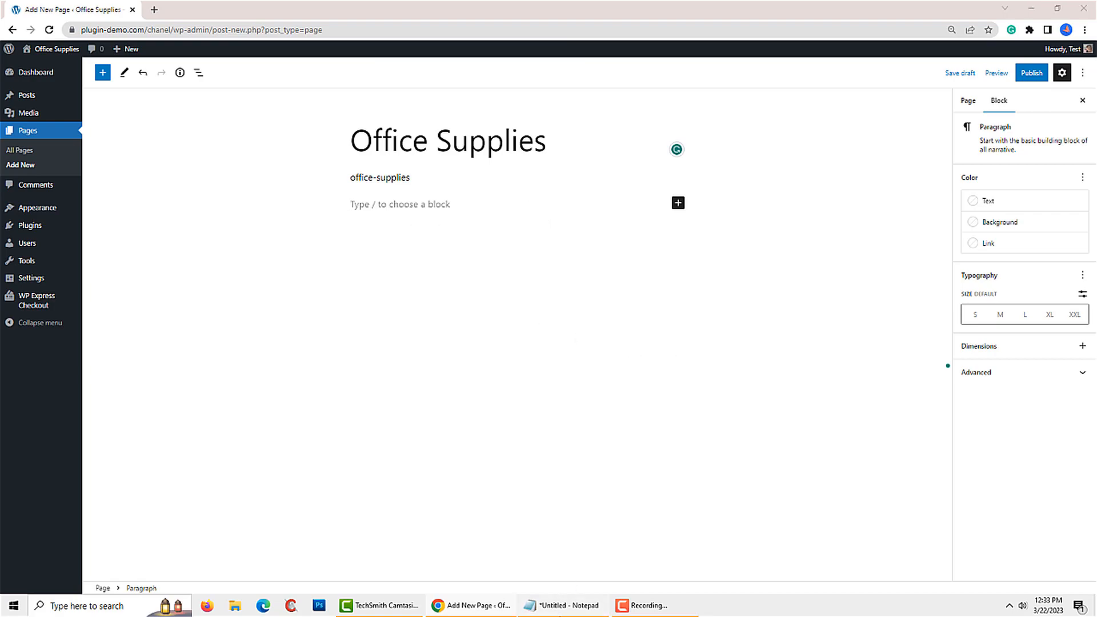
Step: Switch to Notepad and copy the category shortcode [wpec_show_products_from_category category_slug="the-cat-slug"]
{"action": "left_click", "coordinate": [565, 605]}
{"action": "left_click_drag", "start_coordinate": [783, 49], "coordinate": [1081, 49]}
{"action": "right_click", "coordinate": [1063, 48]}
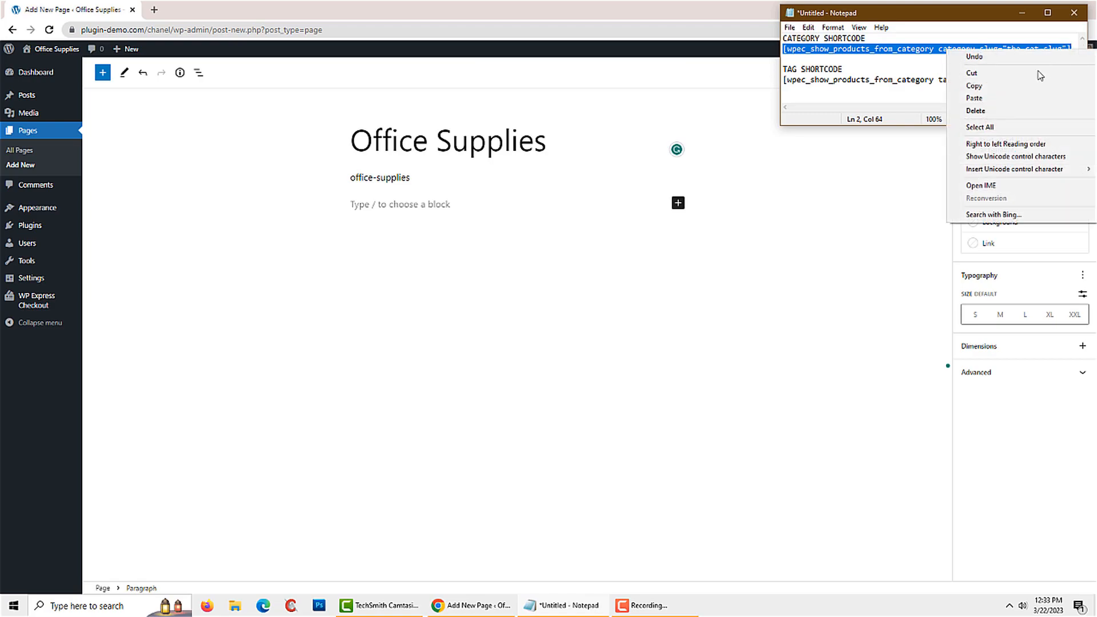
{"action": "left_click", "coordinate": [971, 86]}
Step: Insert a Shortcode block below the slug paragraph on the page and paste the category shortcode into it
{"action": "left_click", "coordinate": [588, 210]}
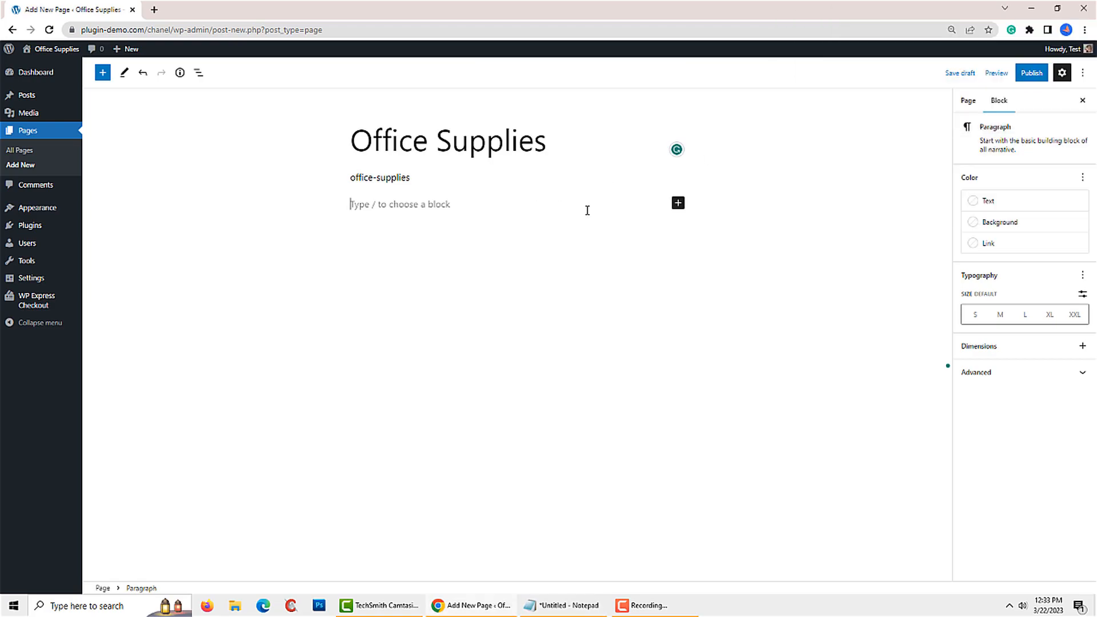
{"action": "left_click", "coordinate": [678, 203]}
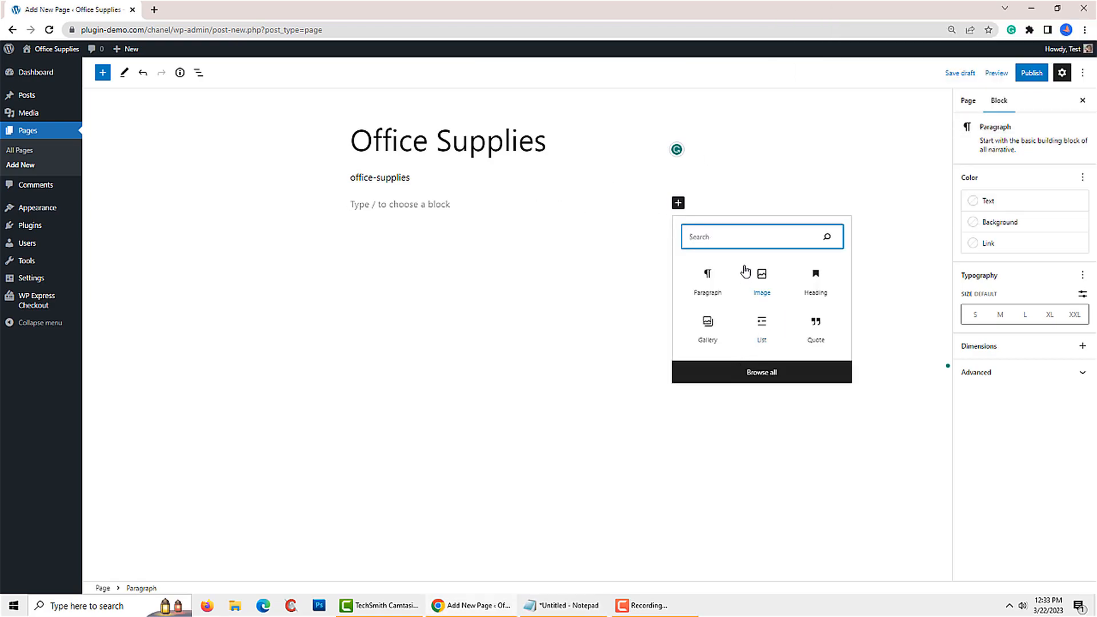
{"action": "type", "text": "shor"}
{"action": "left_click", "coordinate": [724, 277]}
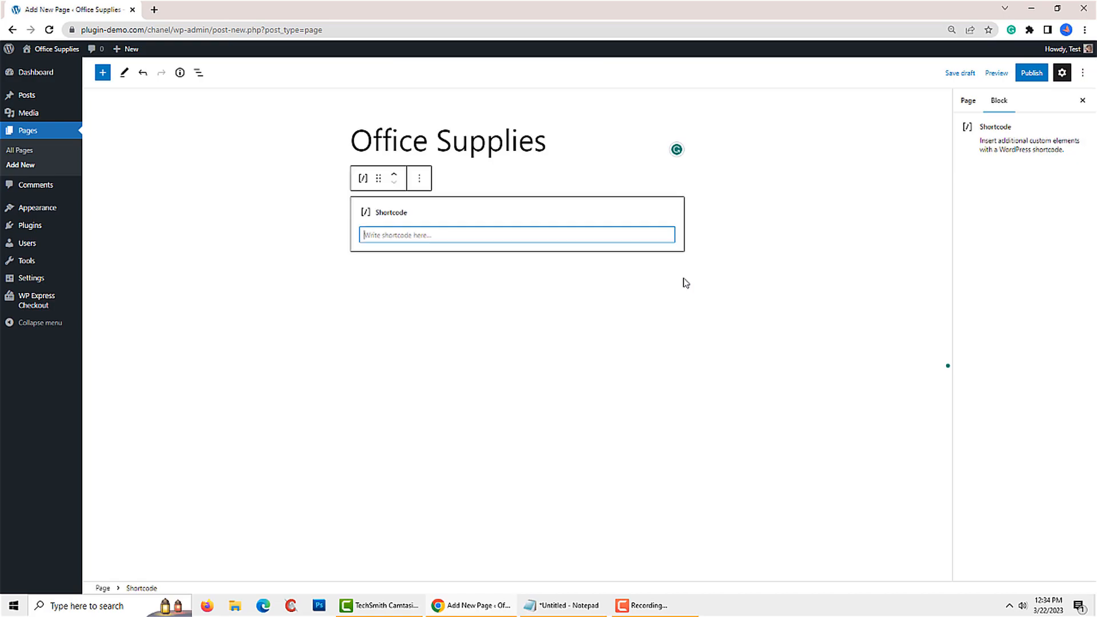
{"action": "key", "text": "ctrl+v"}
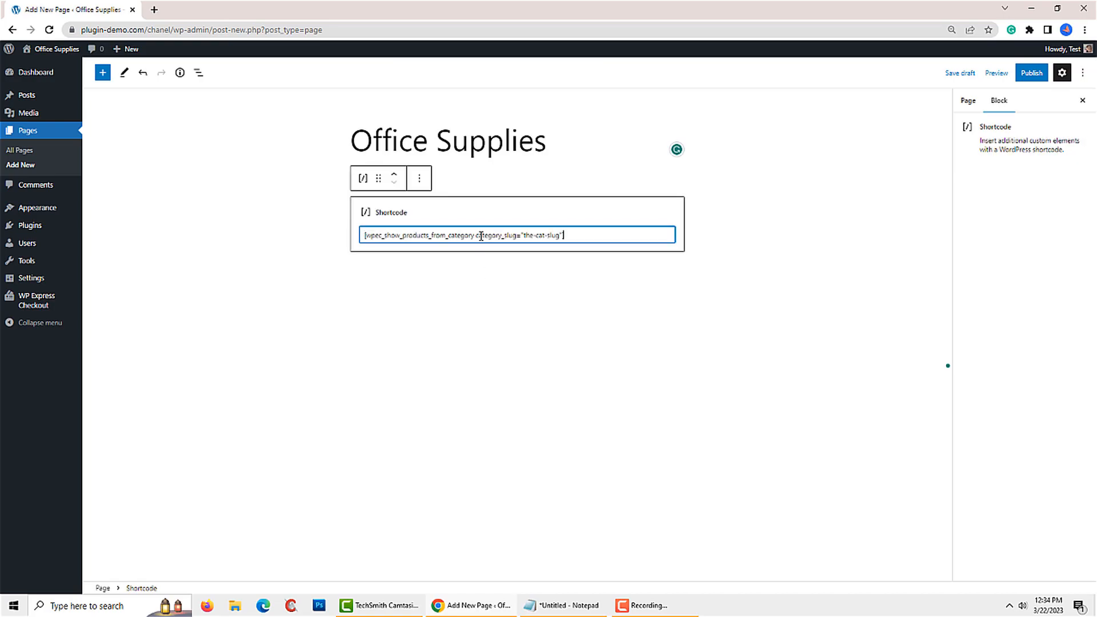
Step: Replace the-cat-slug in the shortcode with office-supplies copied from the paragraph, and delete the leftover slug paragraph
{"action": "left_click", "coordinate": [498, 178]}
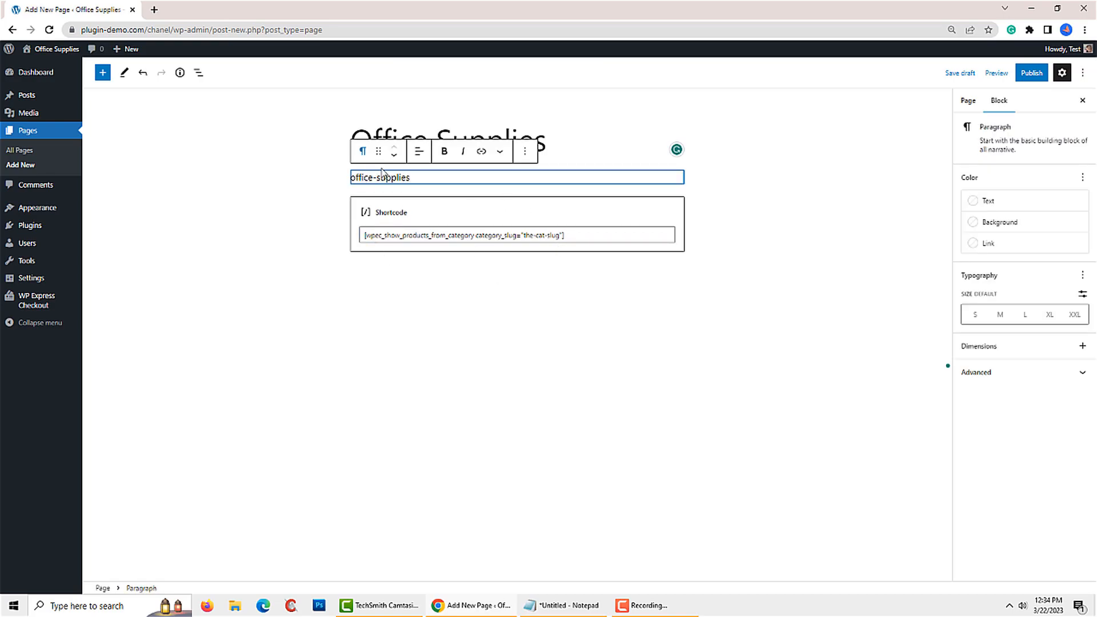
{"action": "left_click_drag", "start_coordinate": [412, 178], "coordinate": [351, 180]}
{"action": "right_click", "coordinate": [363, 180]}
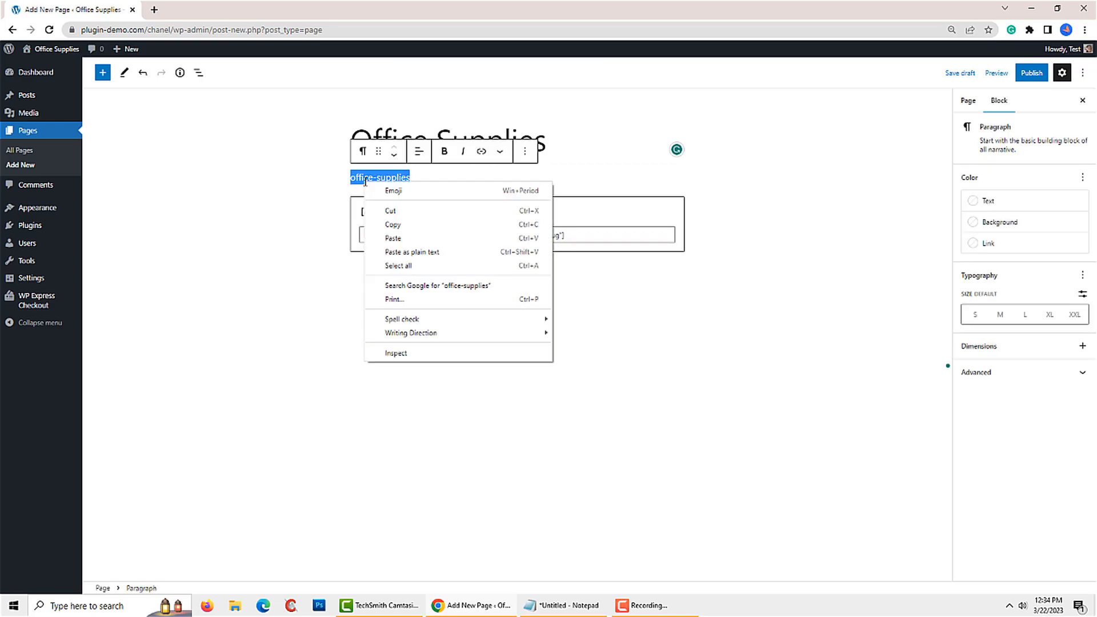
{"action": "left_click", "coordinate": [394, 227]}
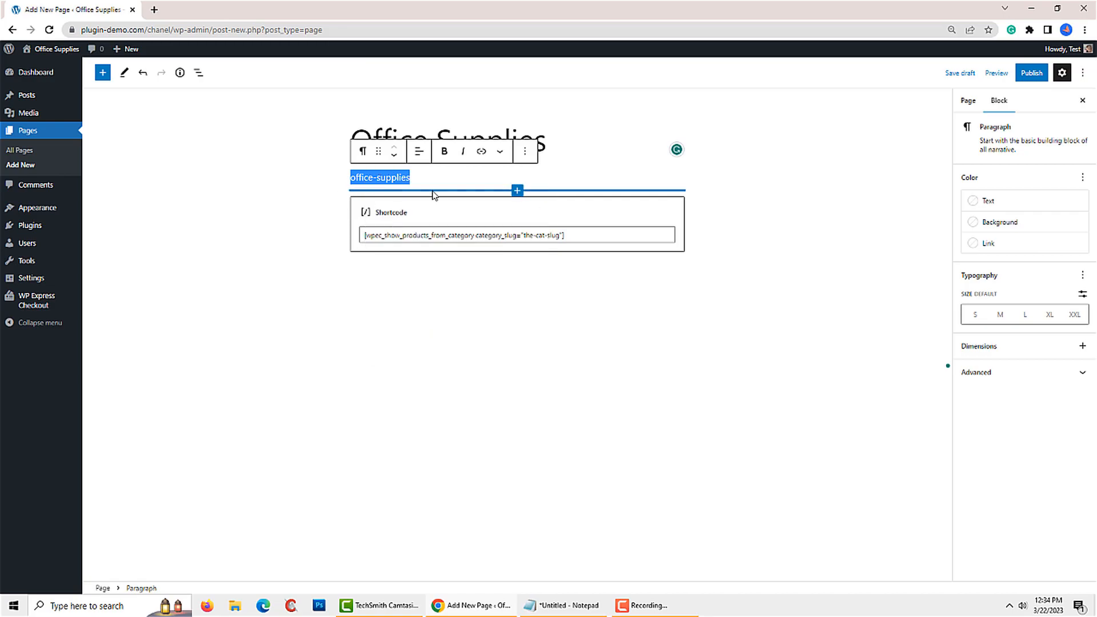
{"action": "mouse_move", "coordinate": [522, 234]}
{"action": "left_mouse_down"}
{"action": "mouse_move", "coordinate": [544, 236]}
{"action": "mouse_move", "coordinate": [524, 236]}
{"action": "left_mouse_up"}
{"action": "key", "text": "ctrl+v"}
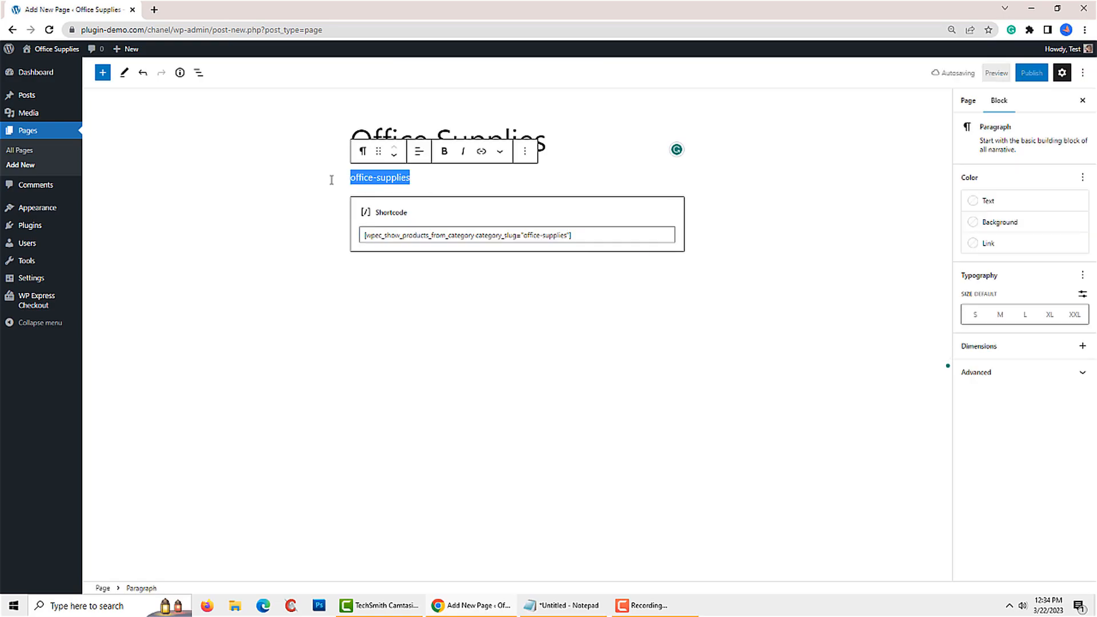
{"action": "key", "text": "BackSpace"}
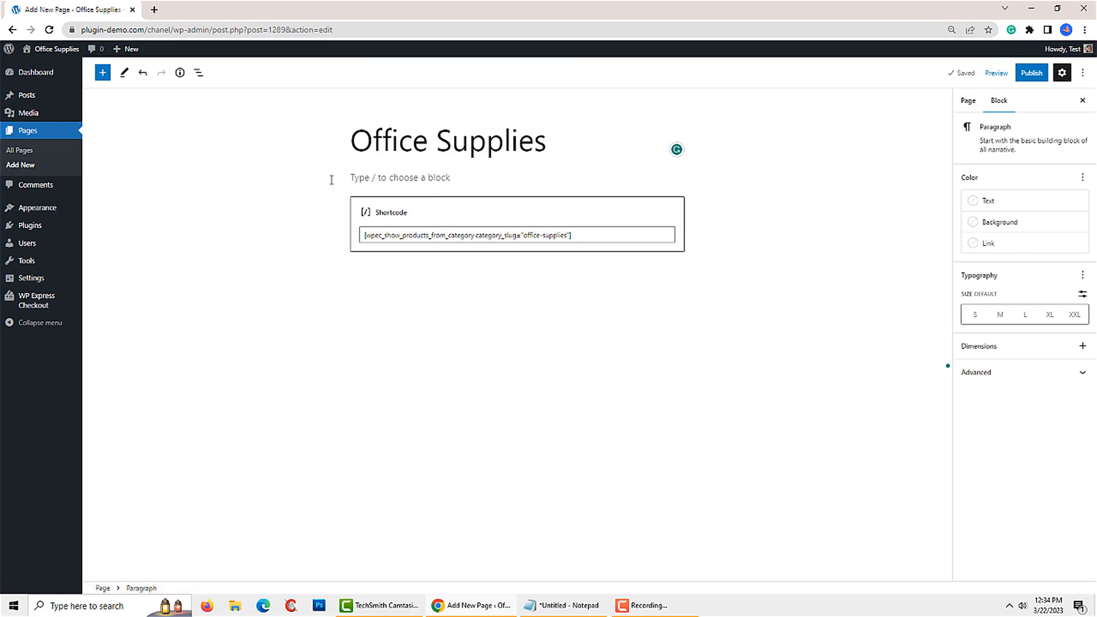
{"action": "key", "text": "BackSpace"}
Step: Publish the Office Supplies page and view it on the live site
{"action": "left_click", "coordinate": [1033, 86]}
{"action": "left_click", "coordinate": [986, 83]}
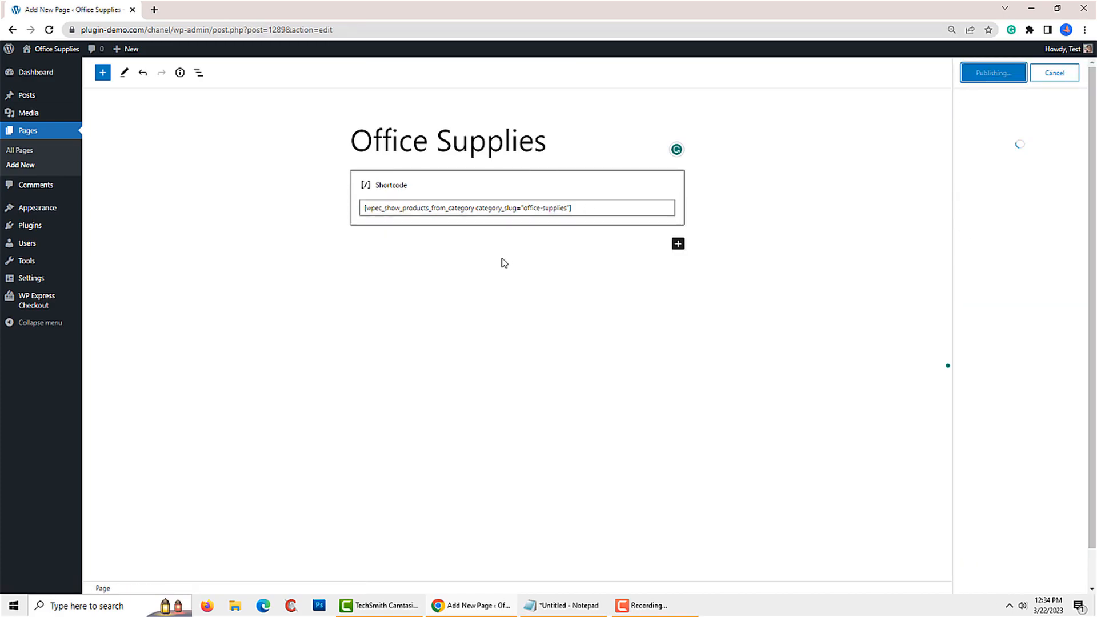
{"action": "left_click", "coordinate": [971, 184]}
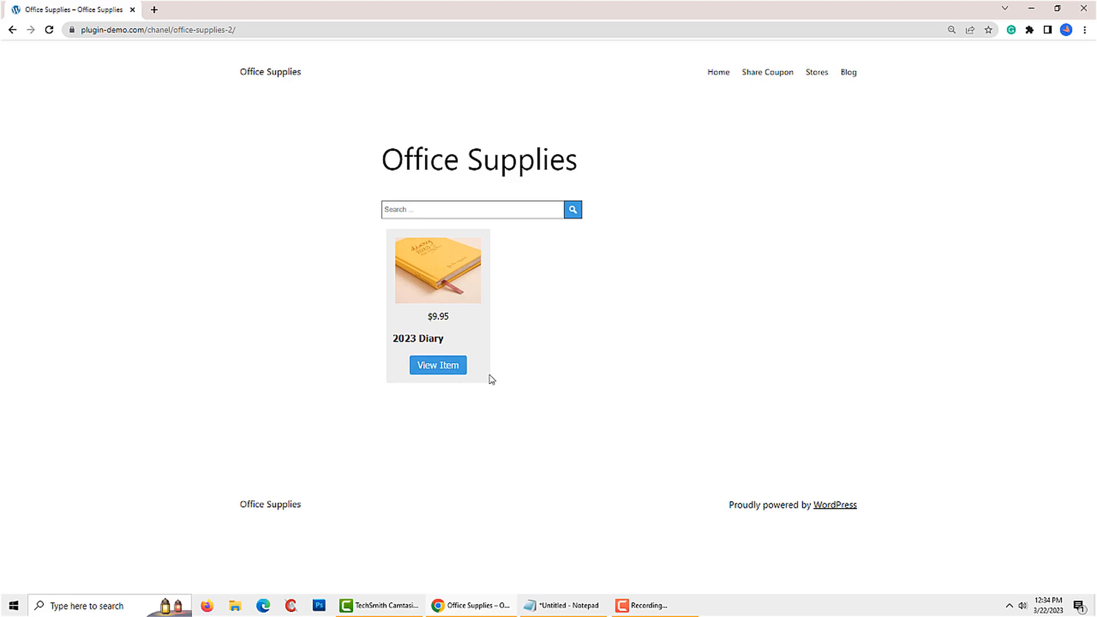
Step: Return to the page editor and open the WP Express Checkout products list in a new browser tab
{"action": "left_click", "coordinate": [13, 32]}
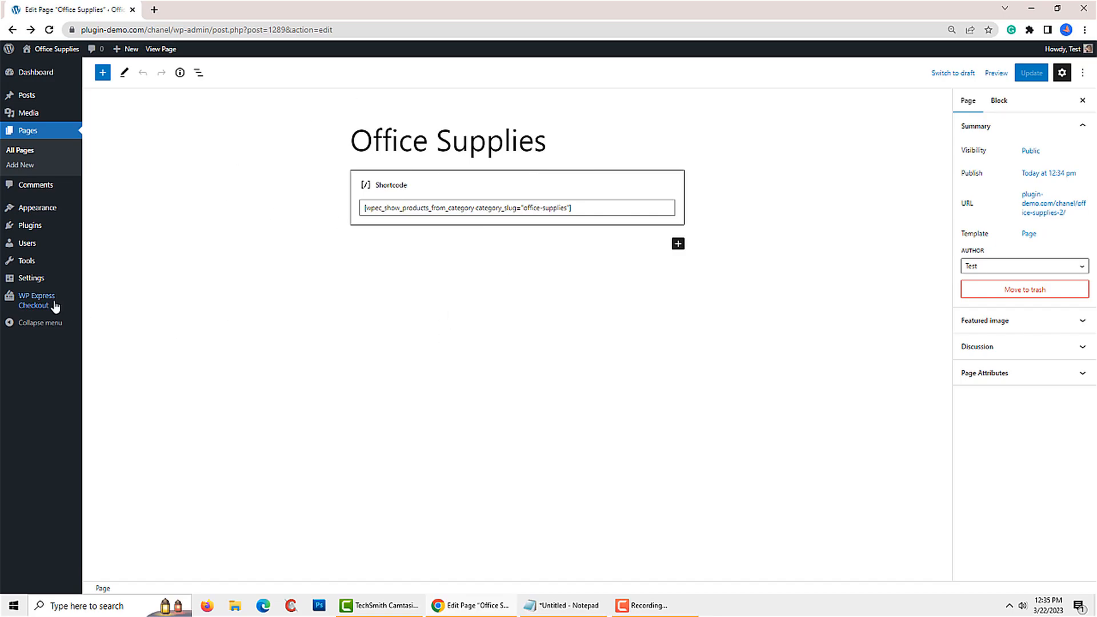
{"action": "mouse_move", "coordinate": [57, 306]}
{"action": "right_click", "coordinate": [108, 307]}
{"action": "left_click", "coordinate": [137, 313]}
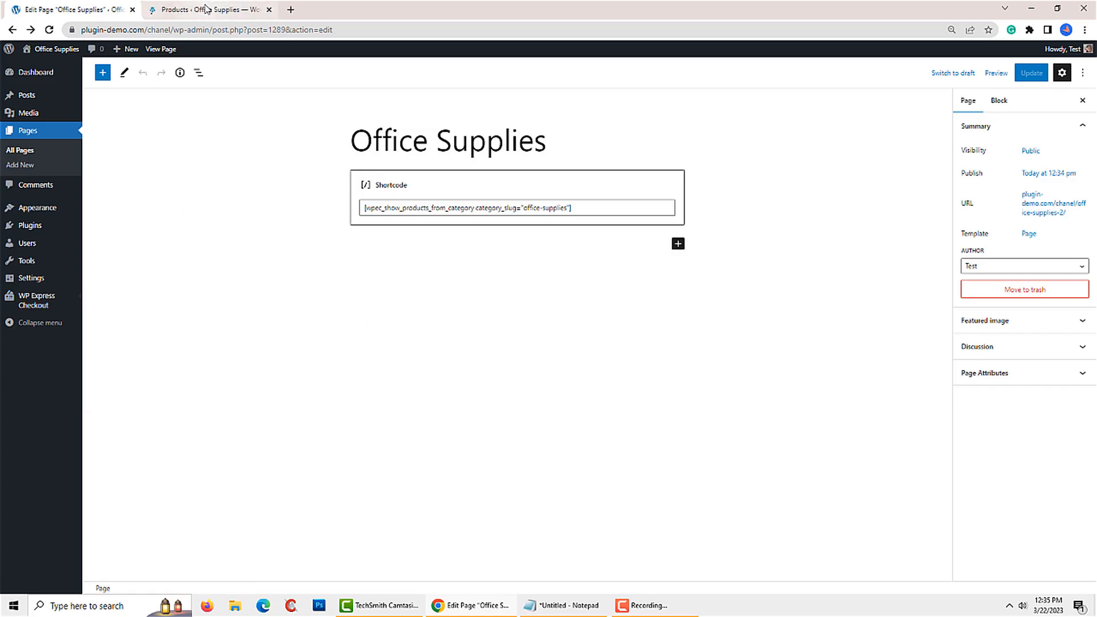
{"action": "left_click", "coordinate": [206, 8]}
Step: Open the Diary product, assign it to the Office Supplies category and update it
{"action": "scroll", "coordinate": [399, 292], "scroll_direction": "down", "scroll_amount": 8}
{"action": "left_click", "coordinate": [243, 262]}
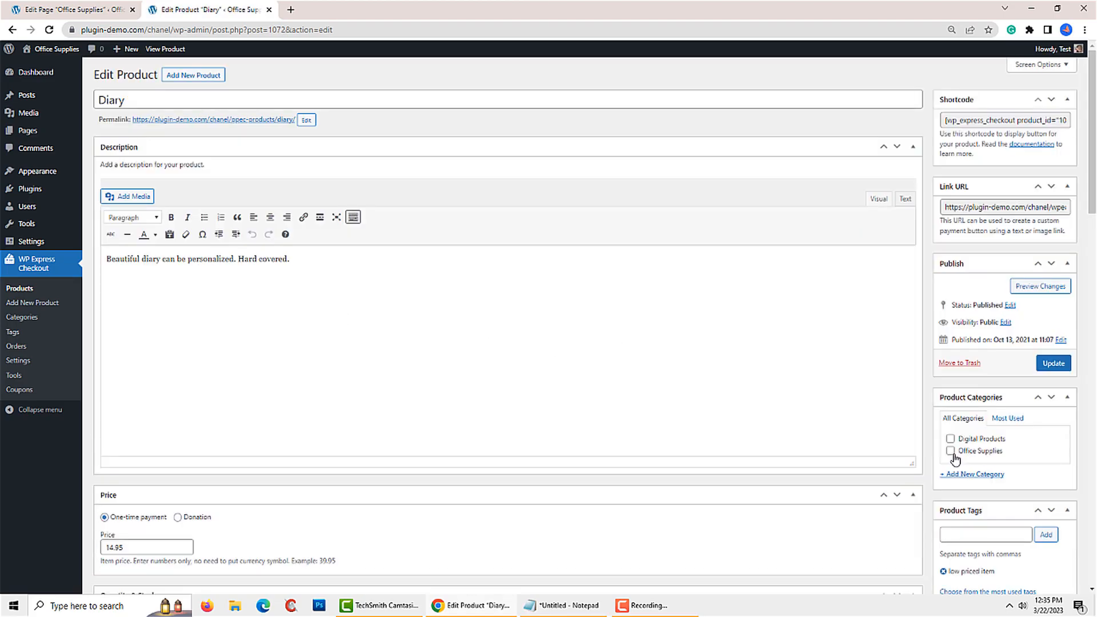
{"action": "left_click", "coordinate": [950, 452]}
{"action": "left_click", "coordinate": [1048, 365]}
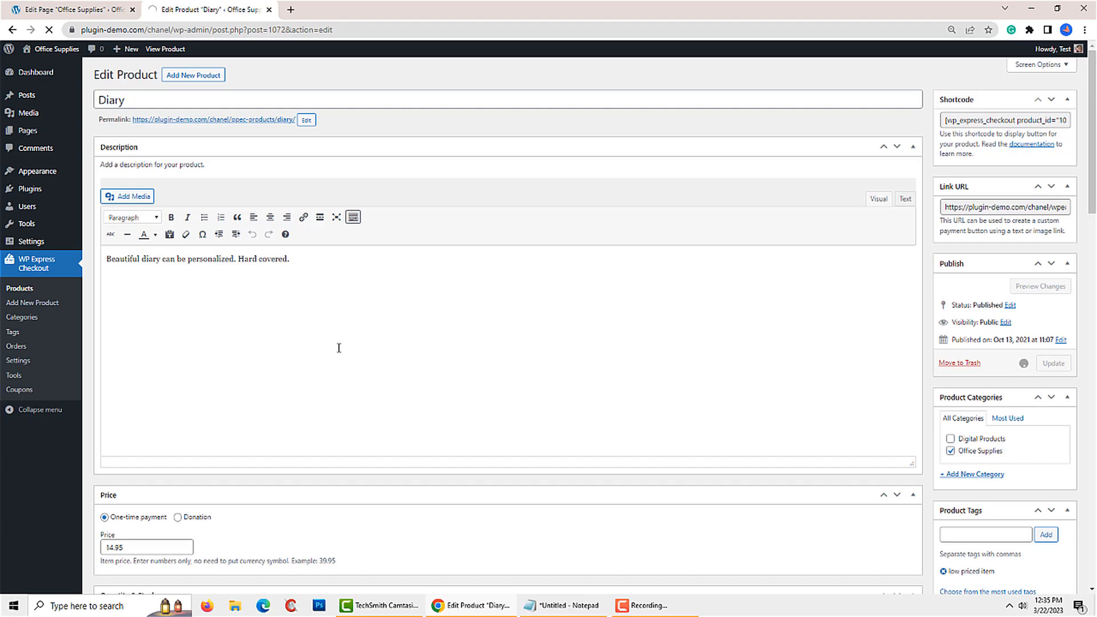
Step: Return to the Office Supplies page's editor tab and view the live page to check its product listing
{"action": "left_click", "coordinate": [74, 9]}
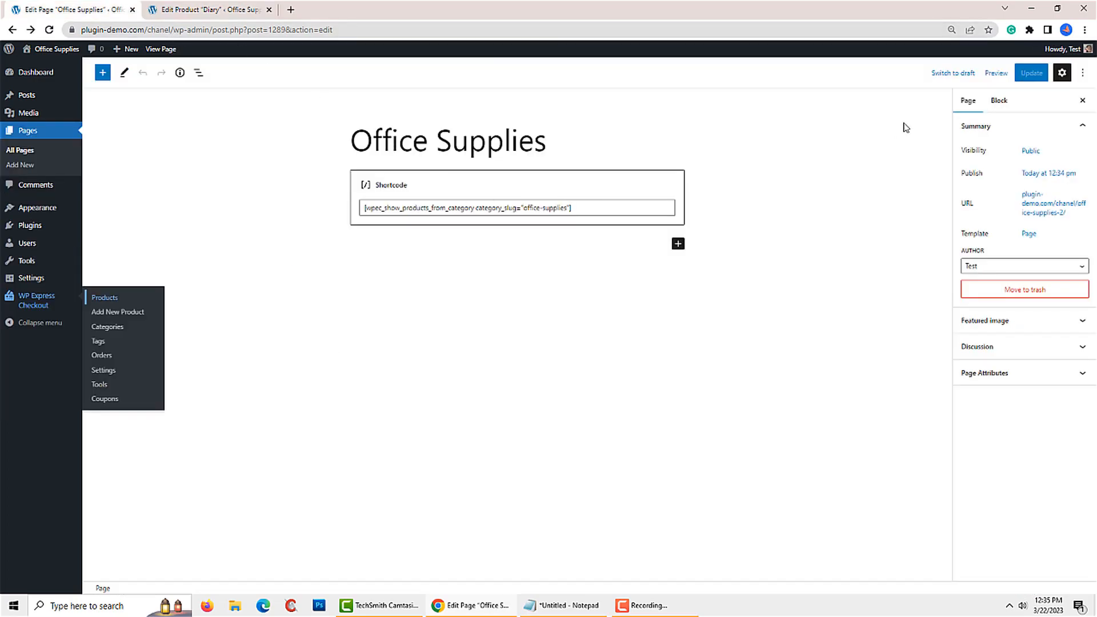
{"action": "left_click", "coordinate": [157, 52]}
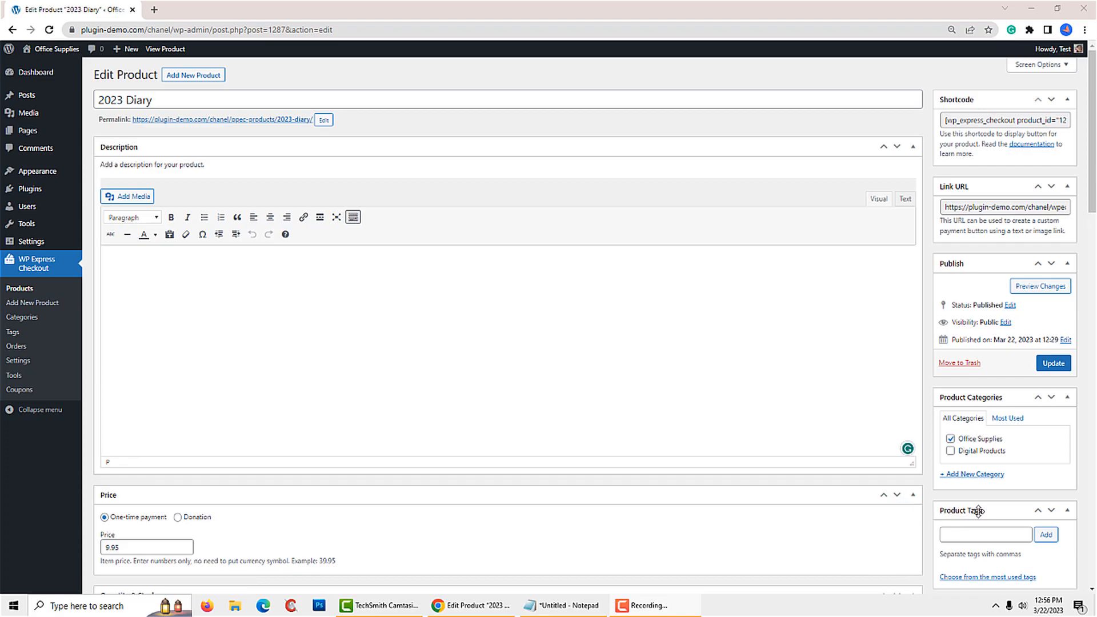
Step: Add the product tag "books" to the 2023 Diary product
{"action": "scroll", "coordinate": [1006, 530], "scroll_direction": "down", "scroll_amount": 1}
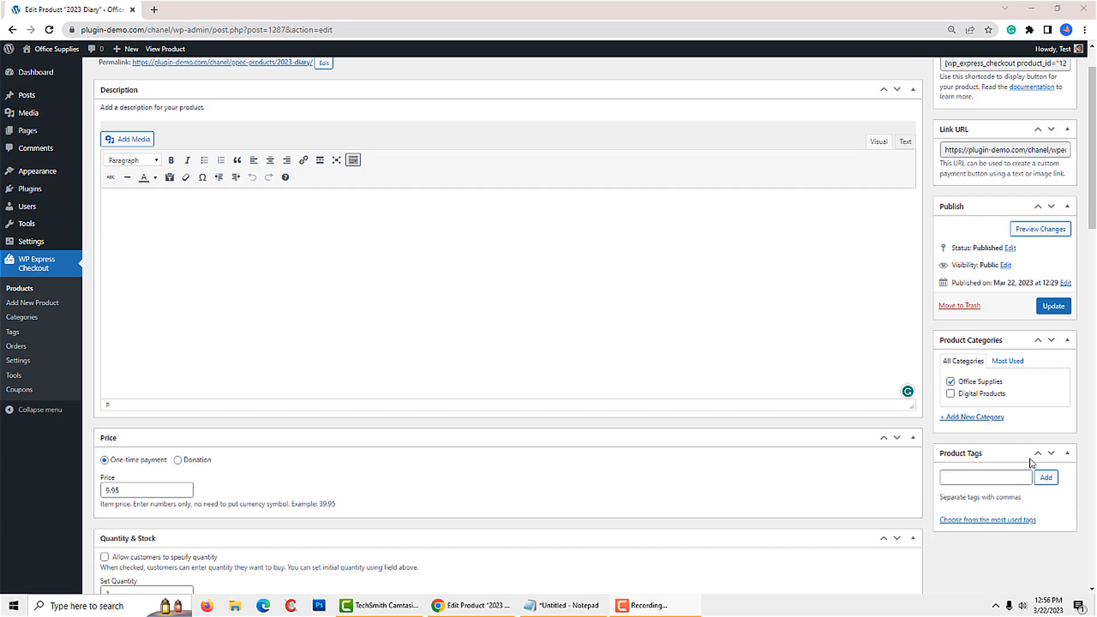
{"action": "left_click", "coordinate": [966, 476]}
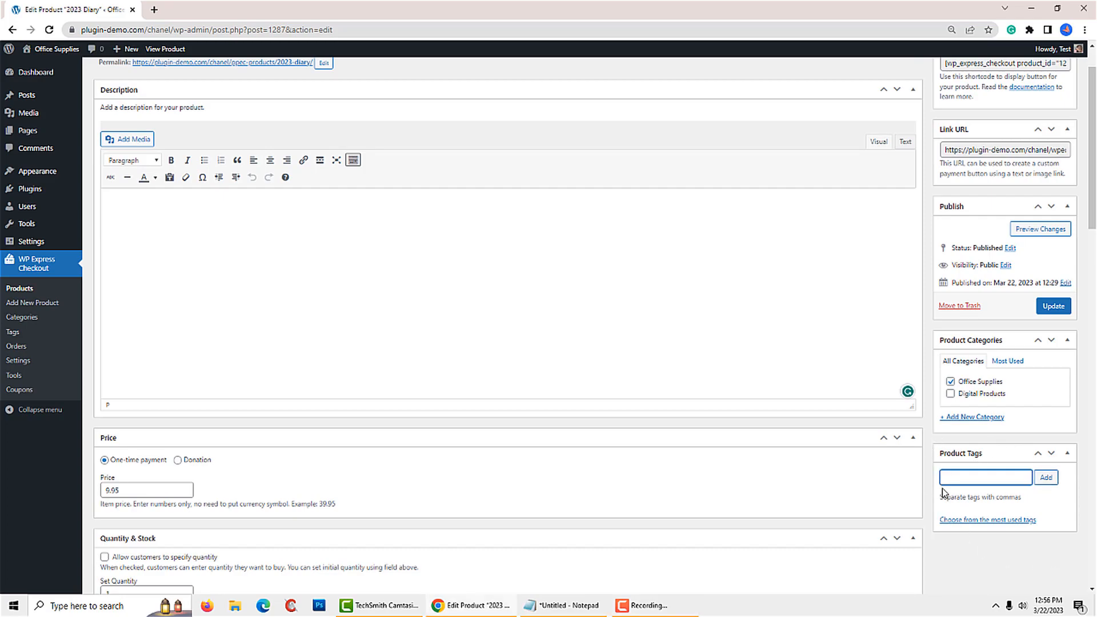
{"action": "type", "text": "books"}
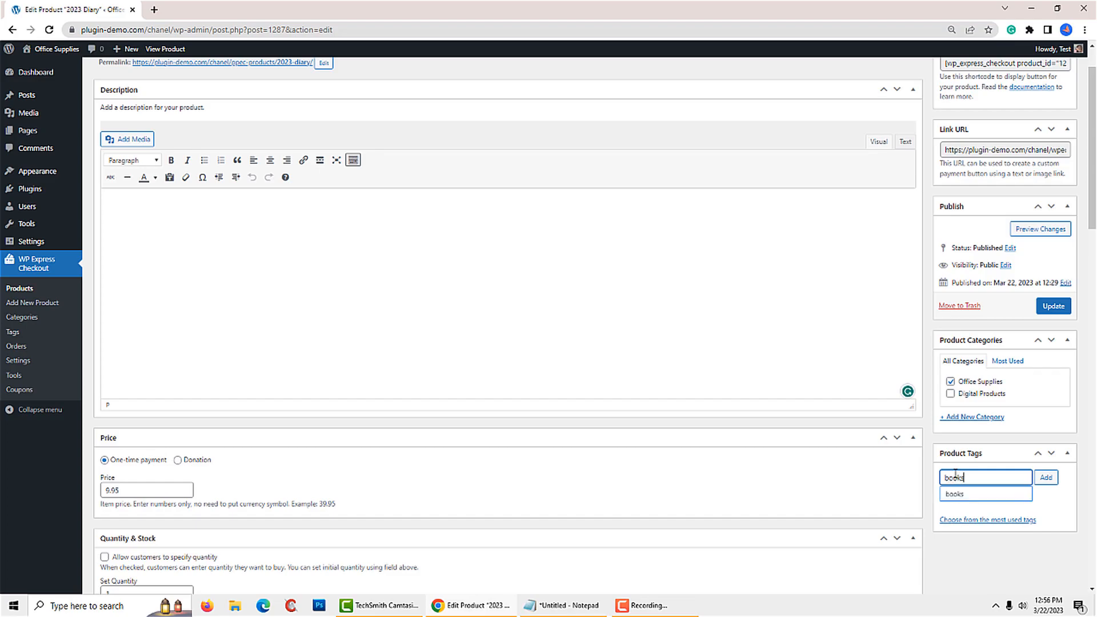
{"action": "left_click", "coordinate": [1005, 502]}
{"action": "left_click", "coordinate": [1045, 478]}
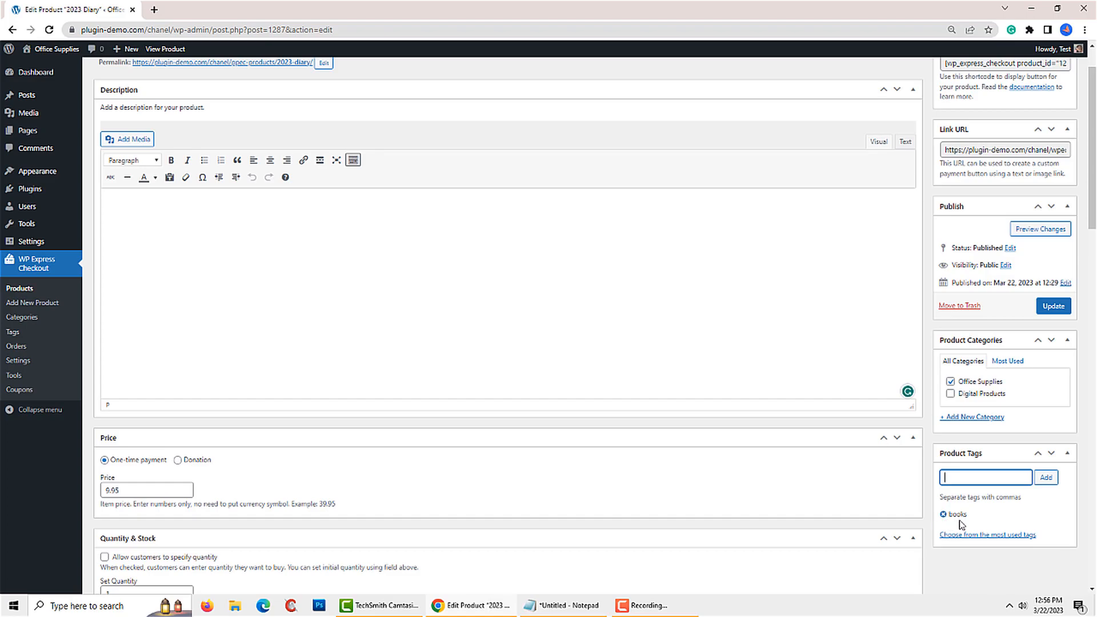
{"action": "scroll", "coordinate": [961, 523], "scroll_direction": "up", "scroll_amount": 1}
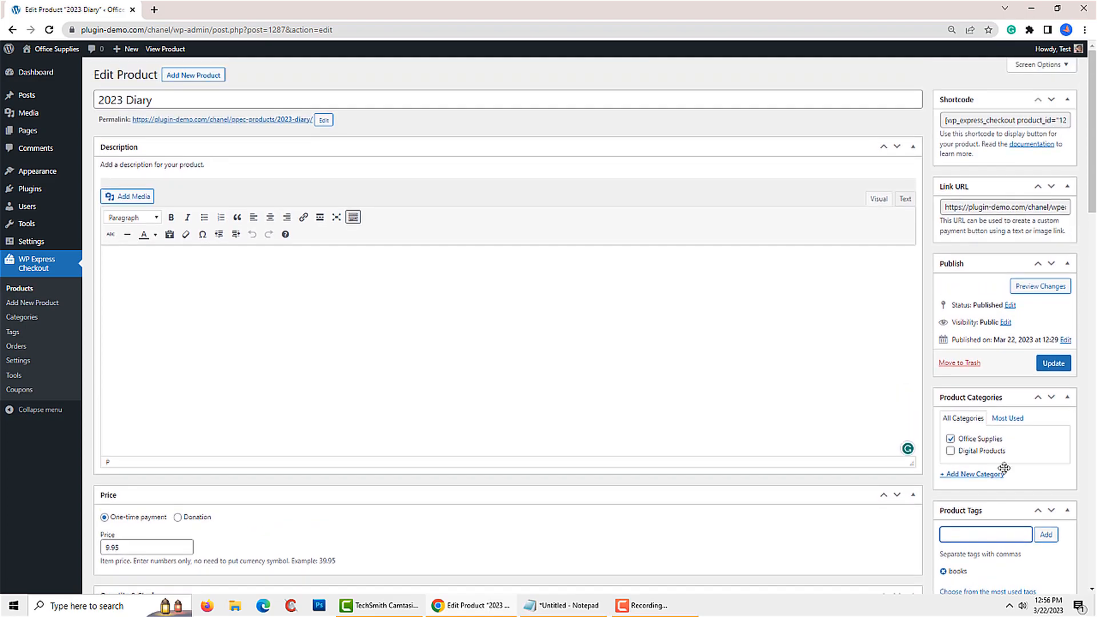
Step: Update the 2023 Diary product and copy the tag shortcode line from the Notepad notes
{"action": "left_click", "coordinate": [1053, 363]}
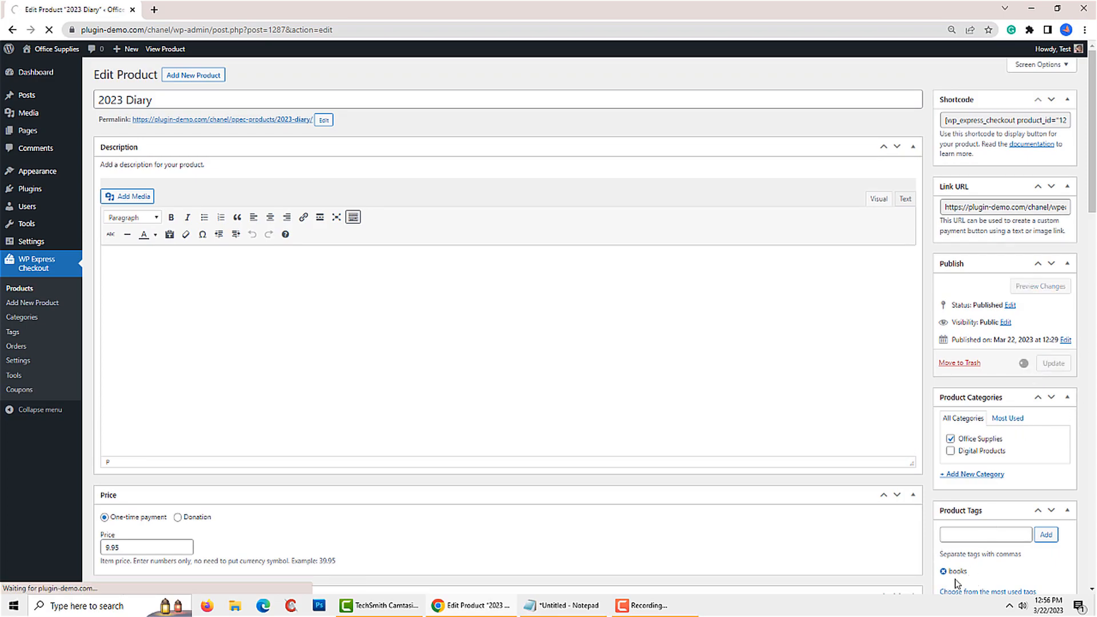
{"action": "key", "text": "alt+Tab"}
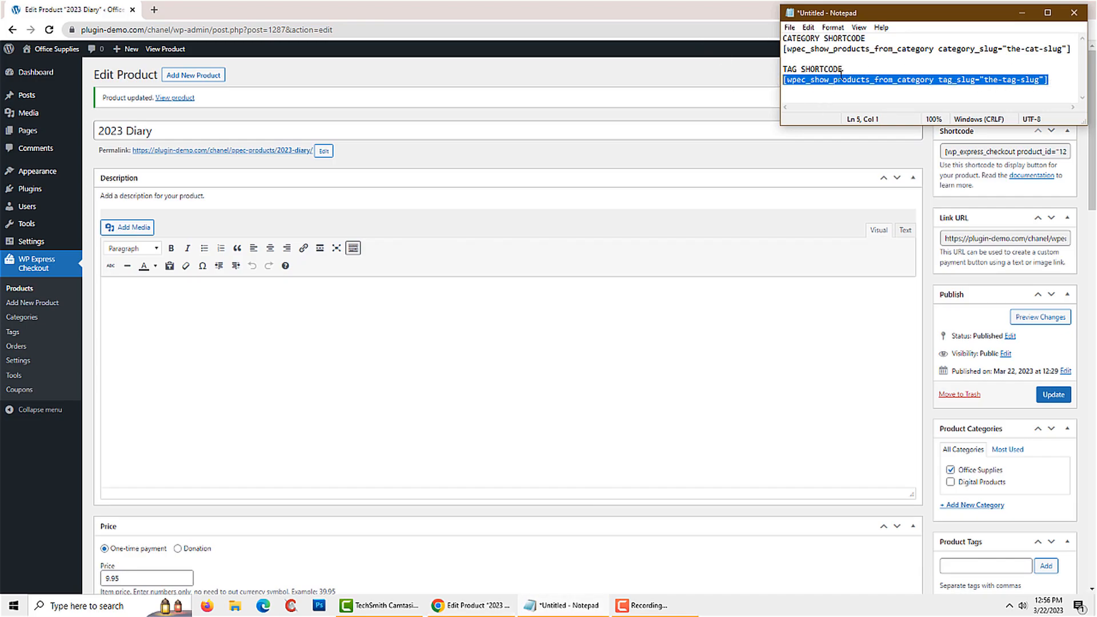
{"action": "right_click", "coordinate": [807, 80]}
{"action": "left_click", "coordinate": [836, 113]}
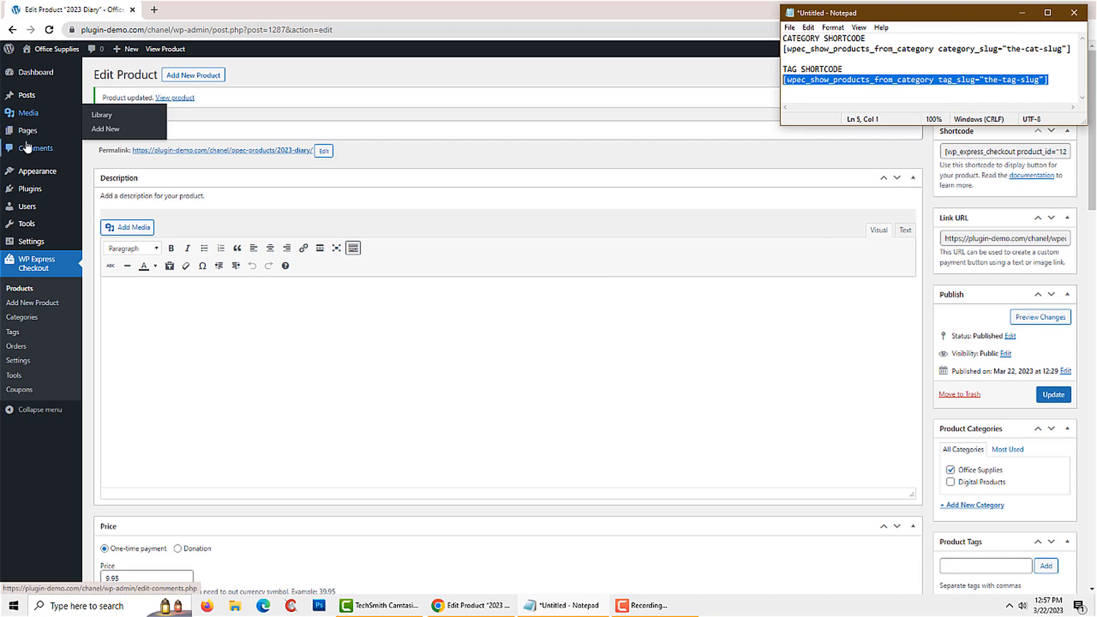
Step: Create a new WordPress page titled "Books"
{"action": "mouse_move", "coordinate": [26, 134]}
{"action": "left_click", "coordinate": [105, 145]}
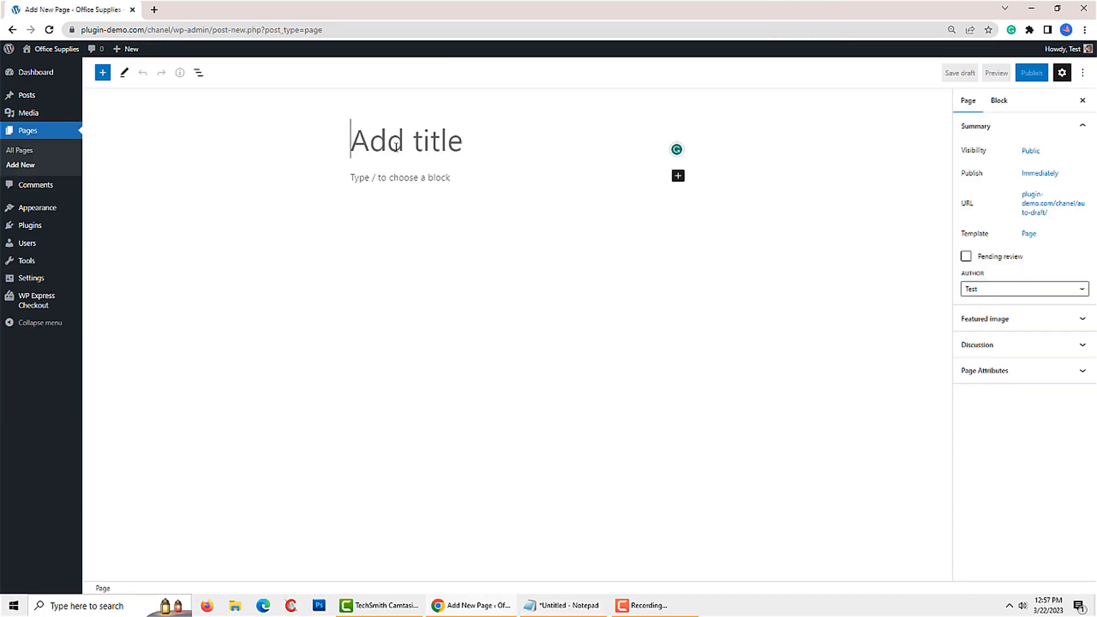
{"action": "type", "text": "Books"}
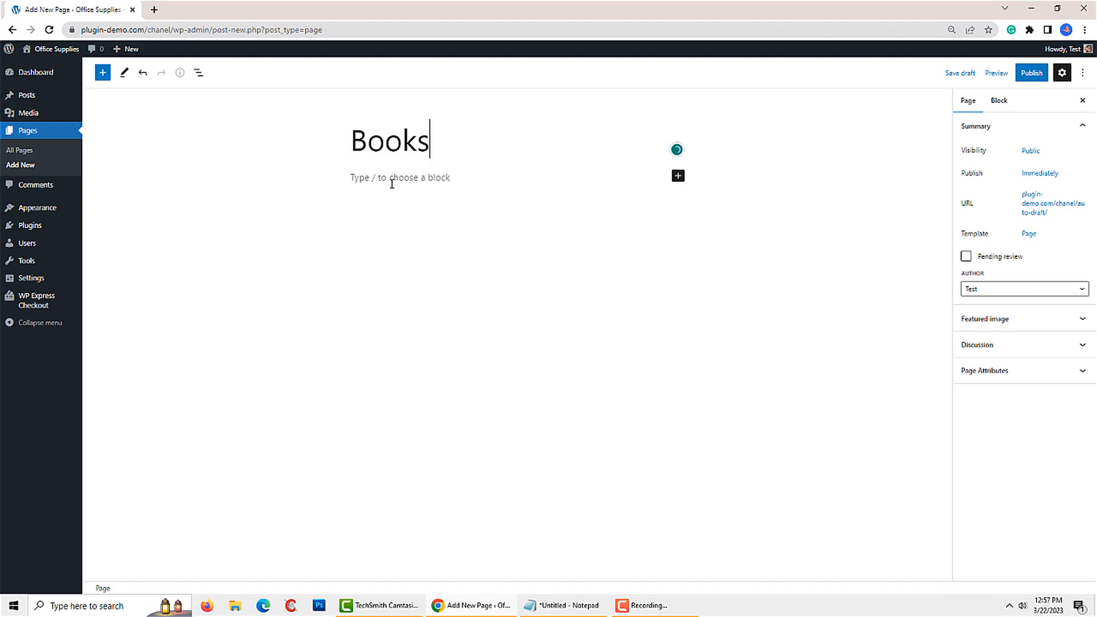
Step: Insert a Shortcode block below the Books title containing the copied [wpec_show_products_from_category tag_slug="the-tag-slug"] shortcode
{"action": "left_click", "coordinate": [392, 182]}
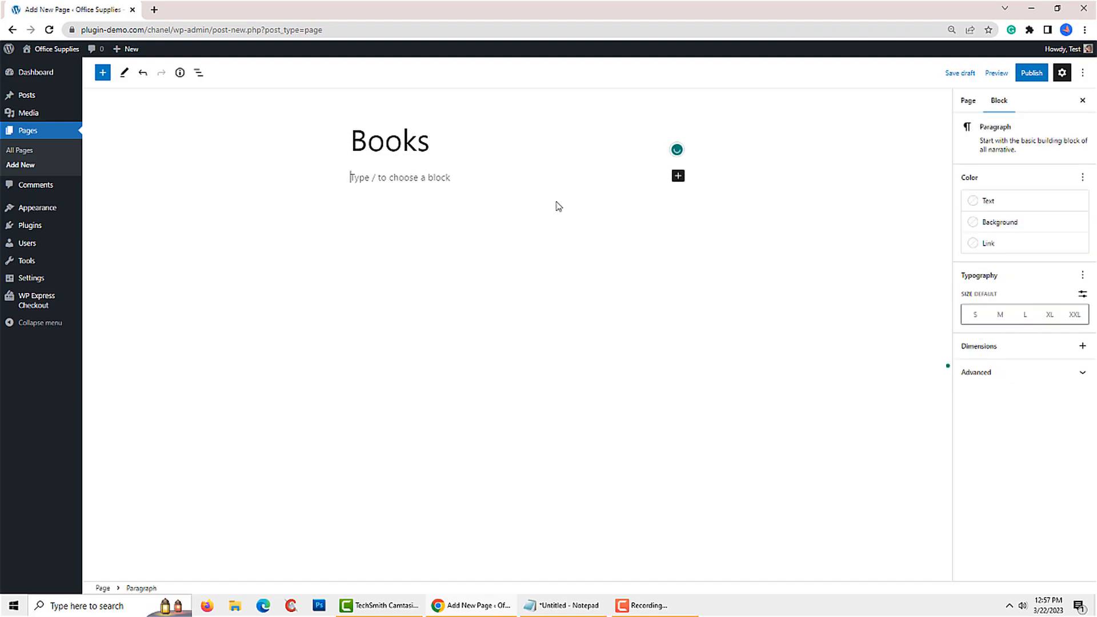
{"action": "left_click", "coordinate": [678, 176]}
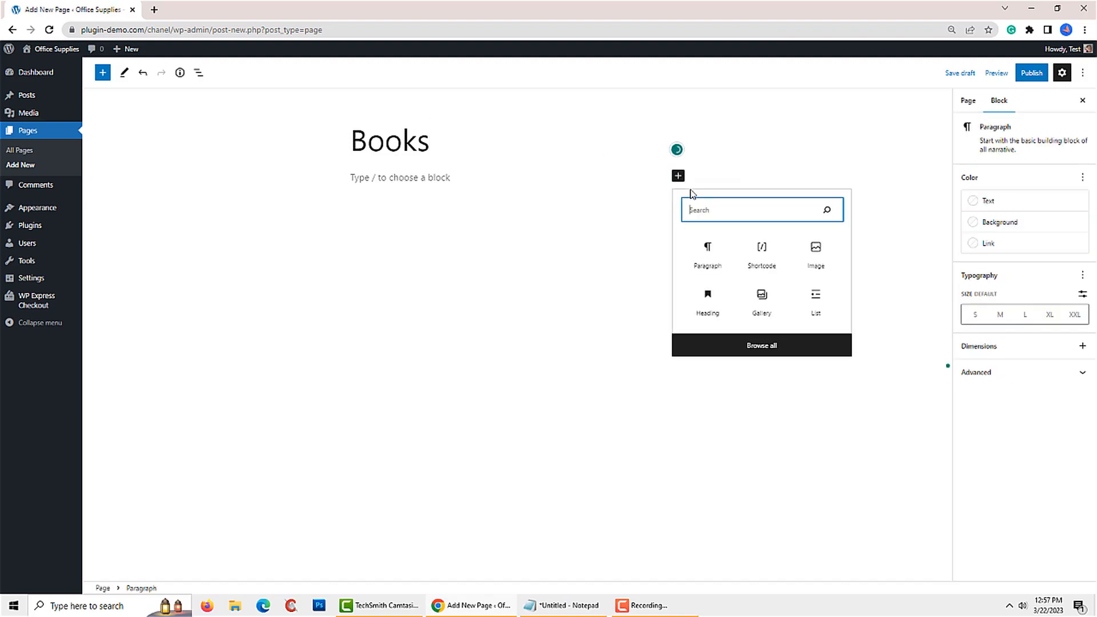
{"action": "left_click", "coordinate": [747, 249]}
{"action": "key", "text": "ctrl+v"}
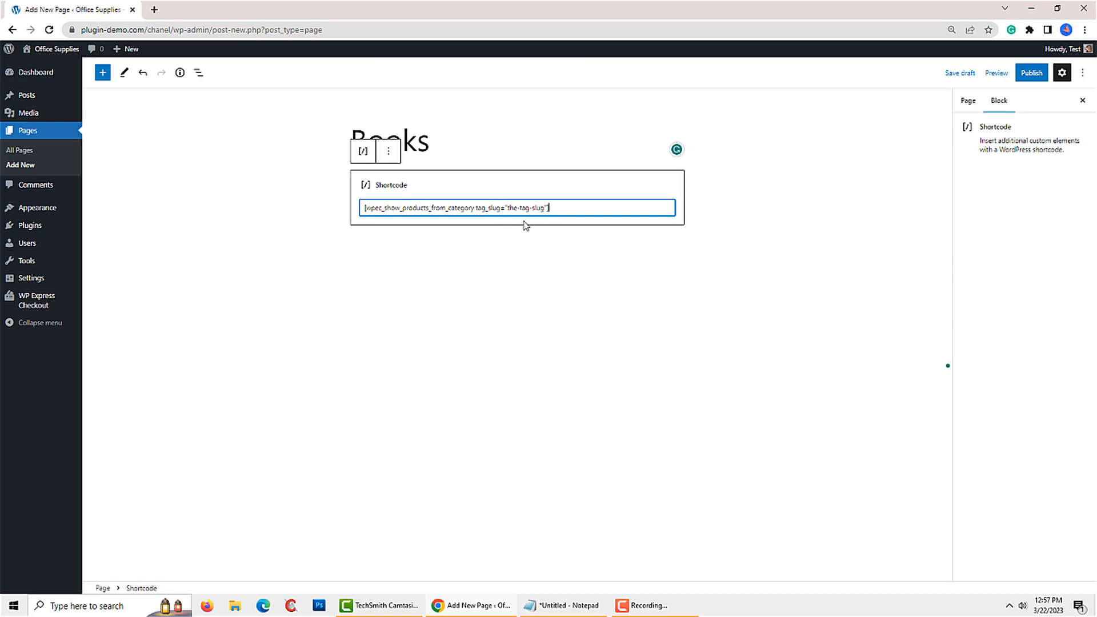
{"action": "left_click", "coordinate": [472, 270]}
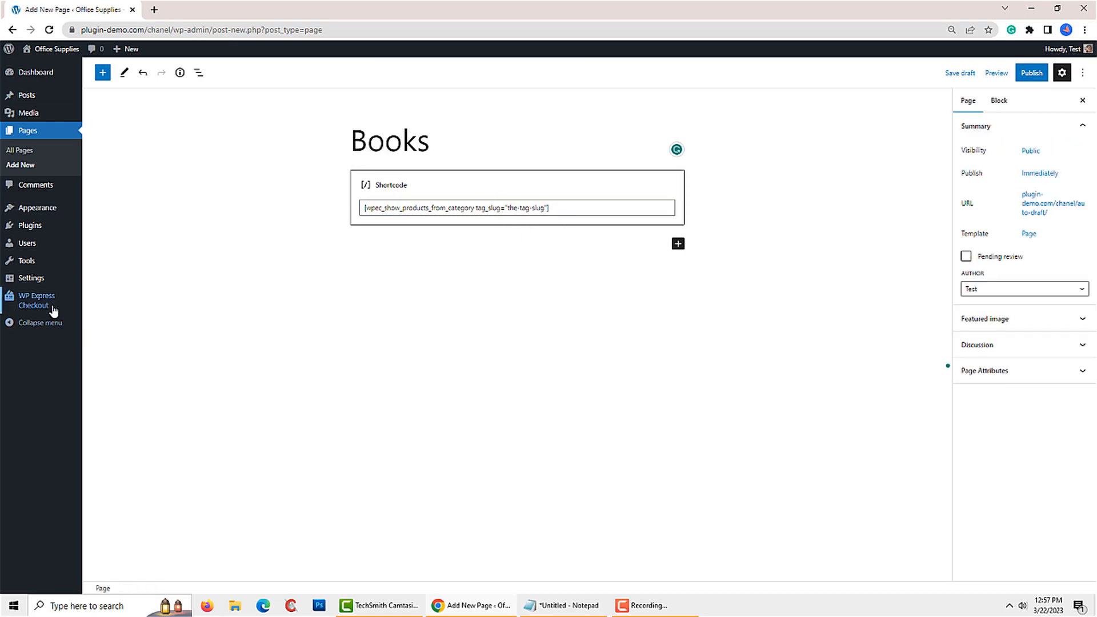
Step: Open the WP Express Checkout product tags in a new browser tab to look up the slug of the books tag
{"action": "mouse_move", "coordinate": [49, 308]}
{"action": "right_click", "coordinate": [108, 342]}
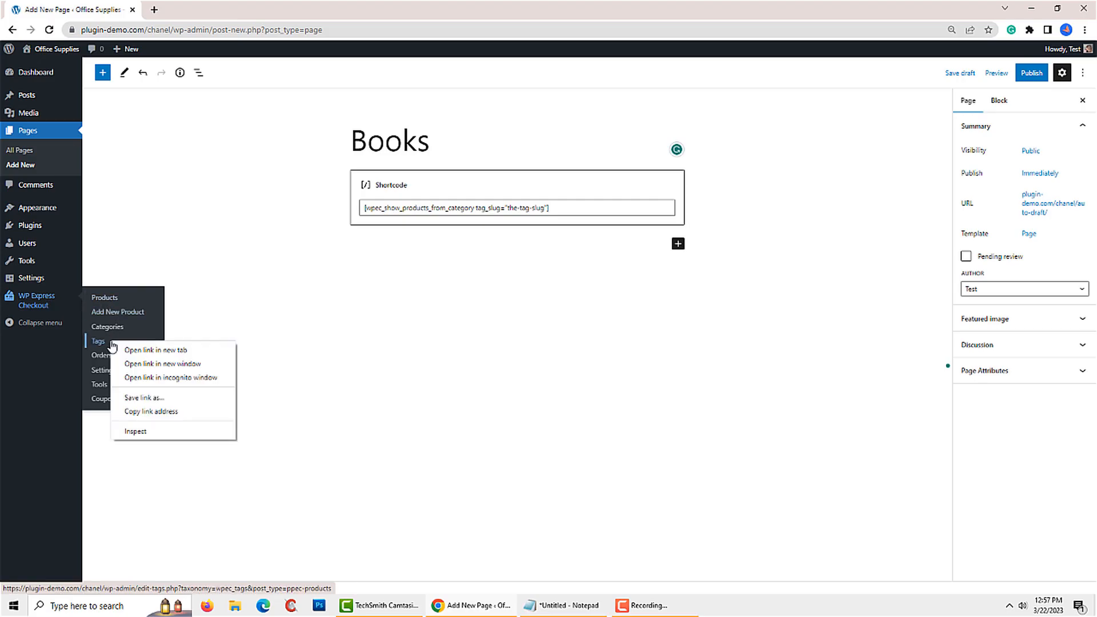
{"action": "left_click", "coordinate": [121, 350]}
{"action": "left_click", "coordinate": [191, 9]}
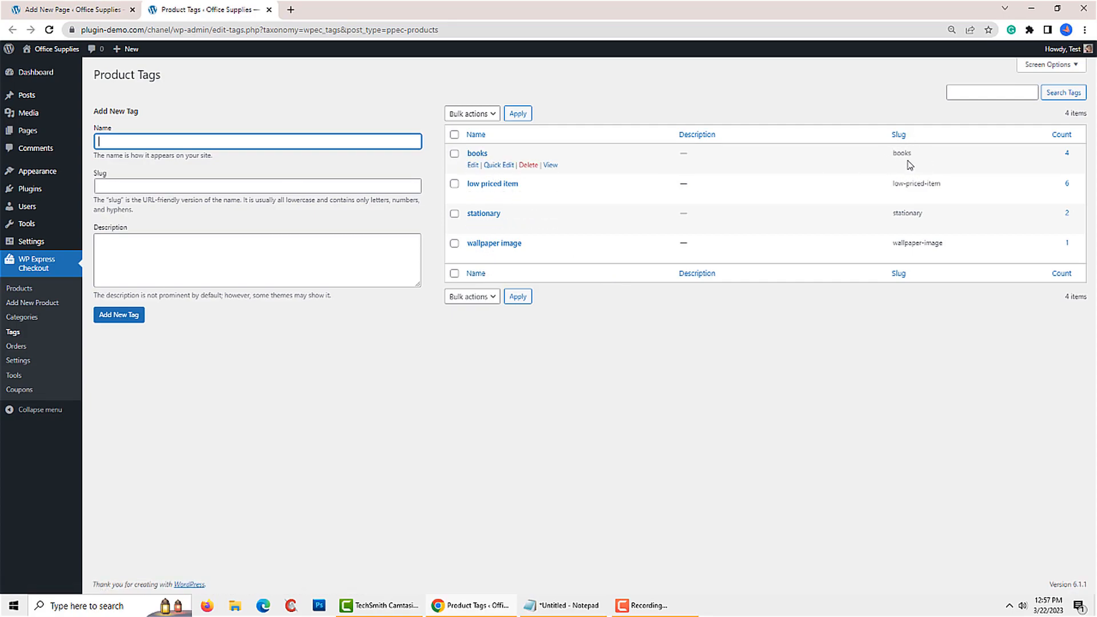
Step: Return to the Books page editor and replace the shortcode's placeholder tag slug with "books"
{"action": "left_click", "coordinate": [64, 8]}
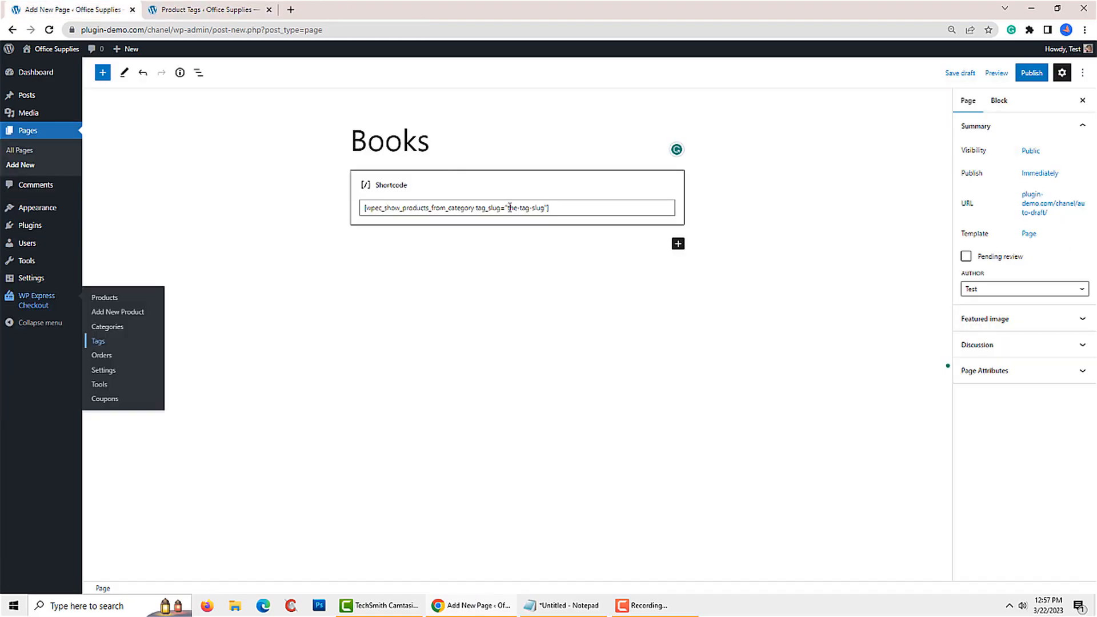
{"action": "left_click_drag", "start_coordinate": [509, 209], "coordinate": [549, 213]}
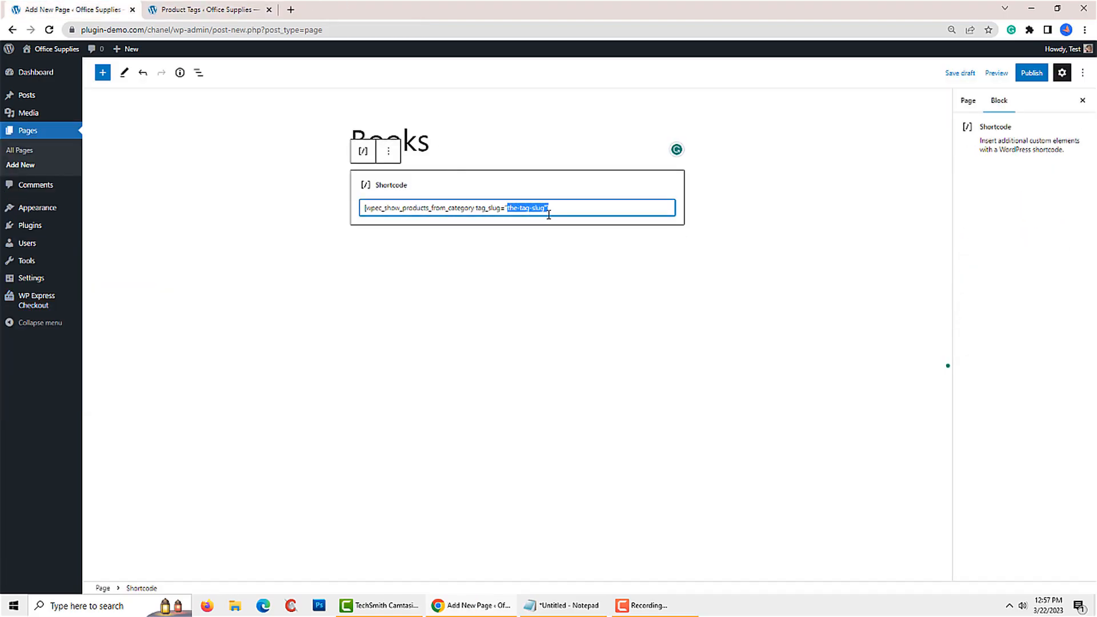
{"action": "key", "text": "BackSpace"}
{"action": "type", "text": "book"}
{"action": "left_click", "coordinate": [566, 270]}
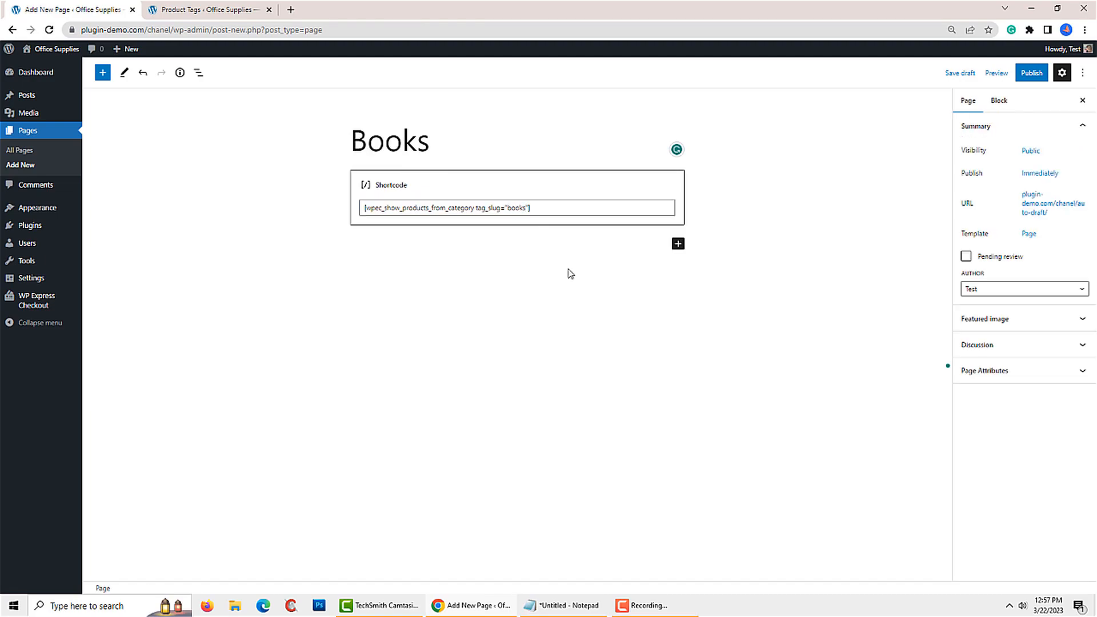
Step: Publish the Books page and view its product listing on the live site
{"action": "left_click", "coordinate": [1031, 72]}
{"action": "left_click", "coordinate": [993, 72]}
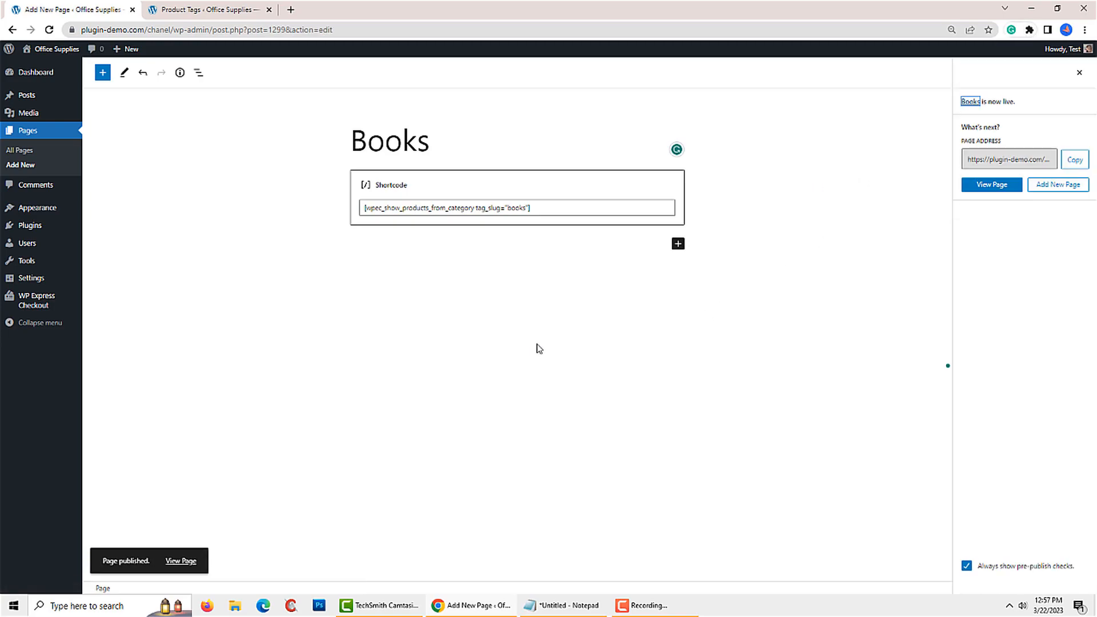
{"action": "left_click", "coordinate": [993, 186]}
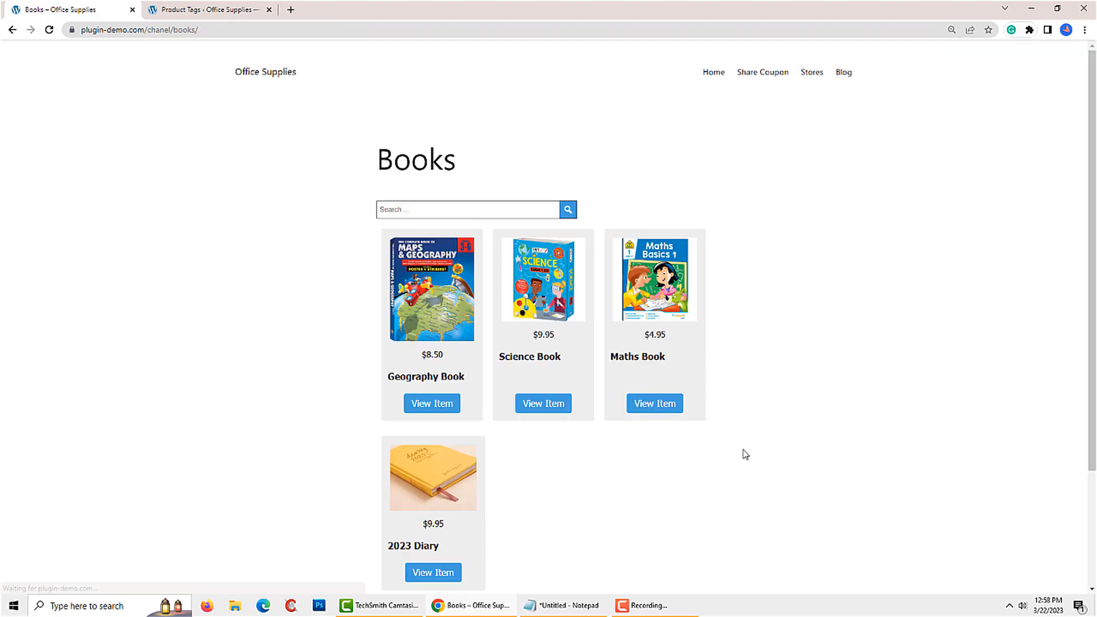
{"action": "scroll", "coordinate": [744, 443], "scroll_direction": "down", "scroll_amount": 1}
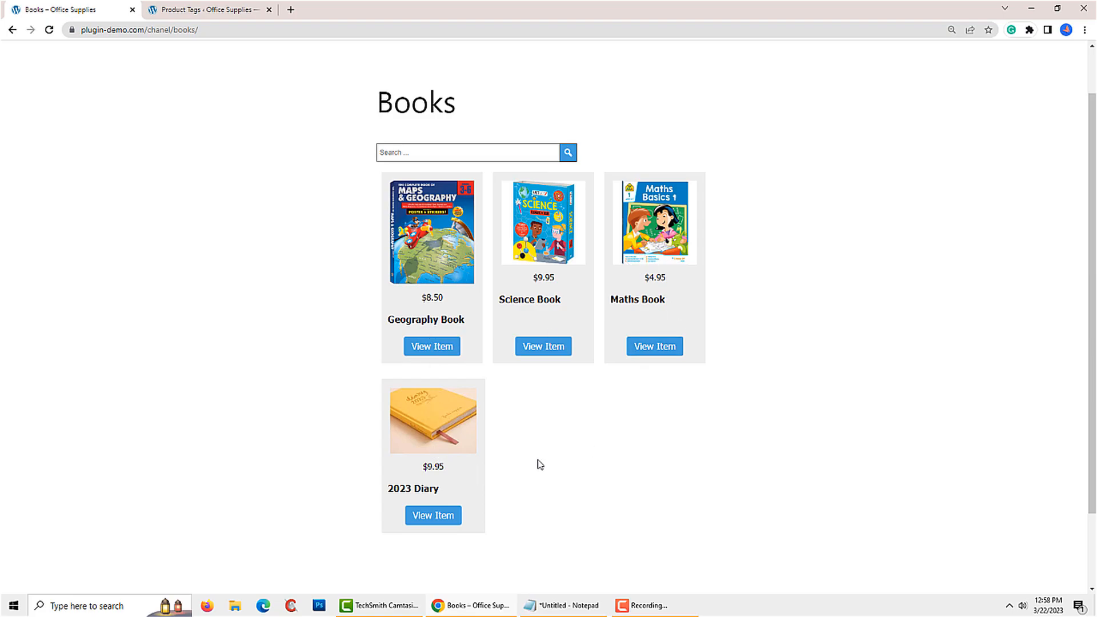
{"action": "left_click", "coordinate": [654, 606]}
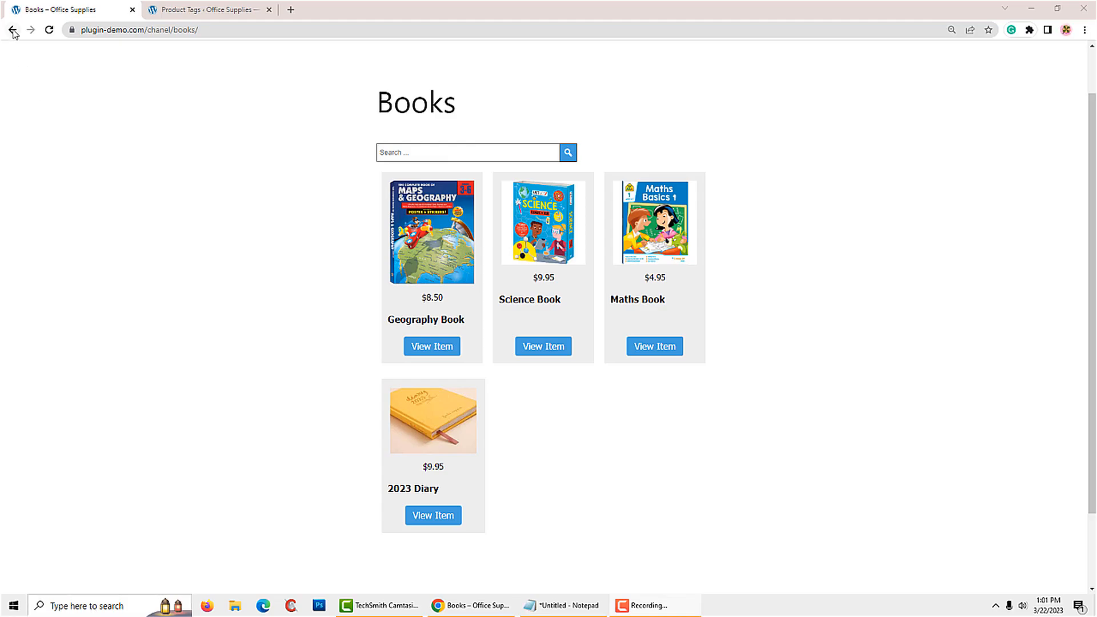
Step: Return to the Books page editor, bring up Notepad and enlarge its window to show the full shortcode parameters list
{"action": "left_click", "coordinate": [12, 30]}
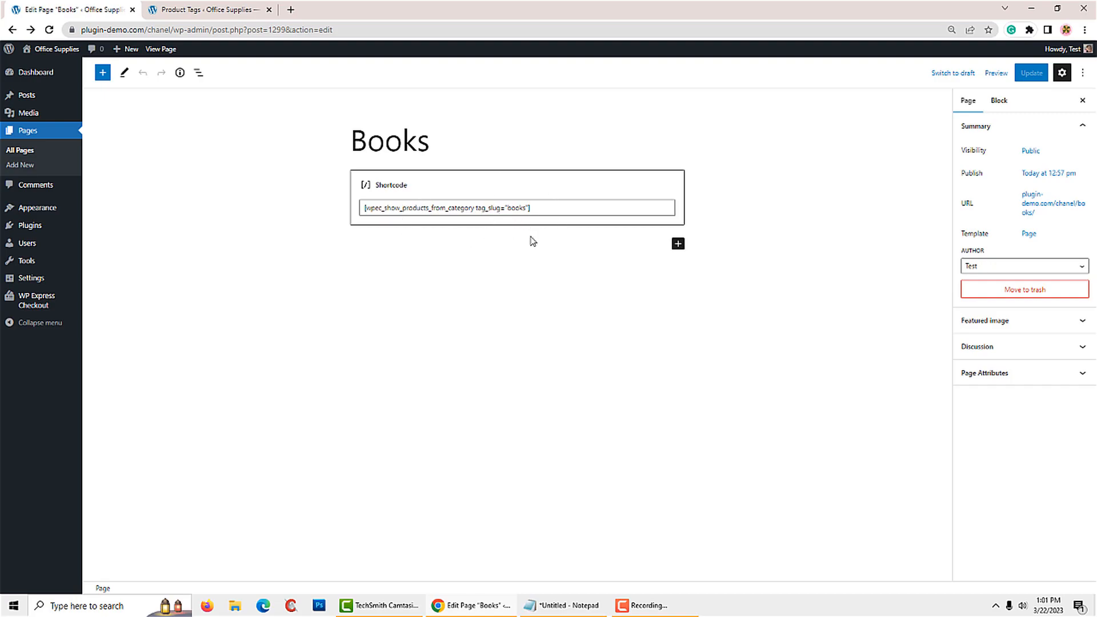
{"action": "left_click", "coordinate": [580, 614]}
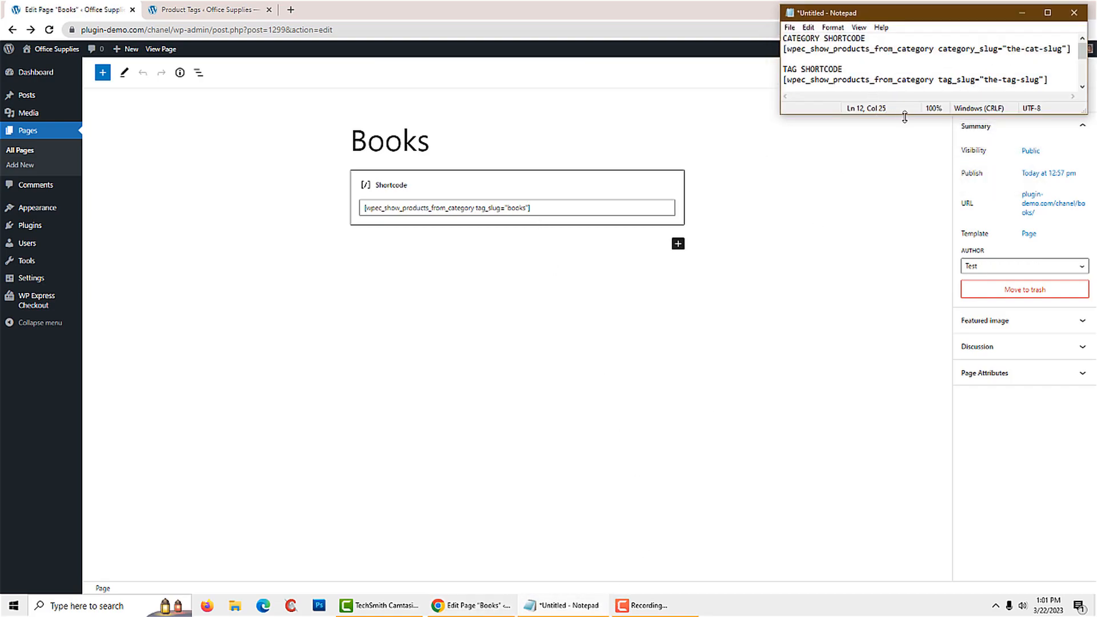
{"action": "left_click_drag", "start_coordinate": [904, 117], "coordinate": [904, 209]}
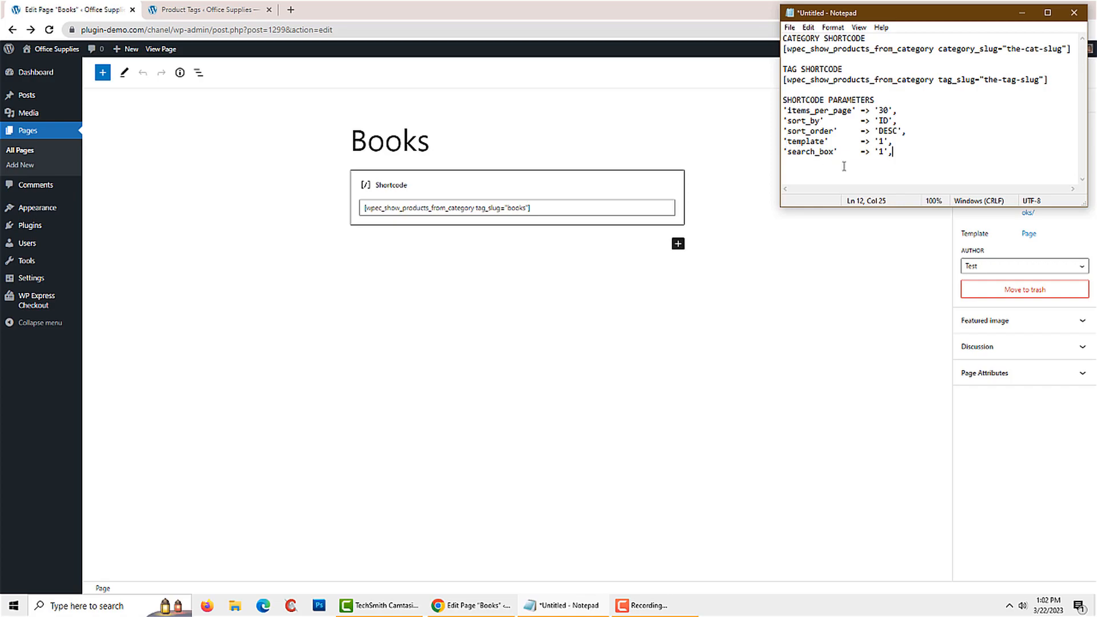
Step: Copy the items_per_page parameter from Notepad, add items_per_page="2" to the Books page's shortcode and update the page
{"action": "left_click_drag", "start_coordinate": [788, 111], "coordinate": [852, 114]}
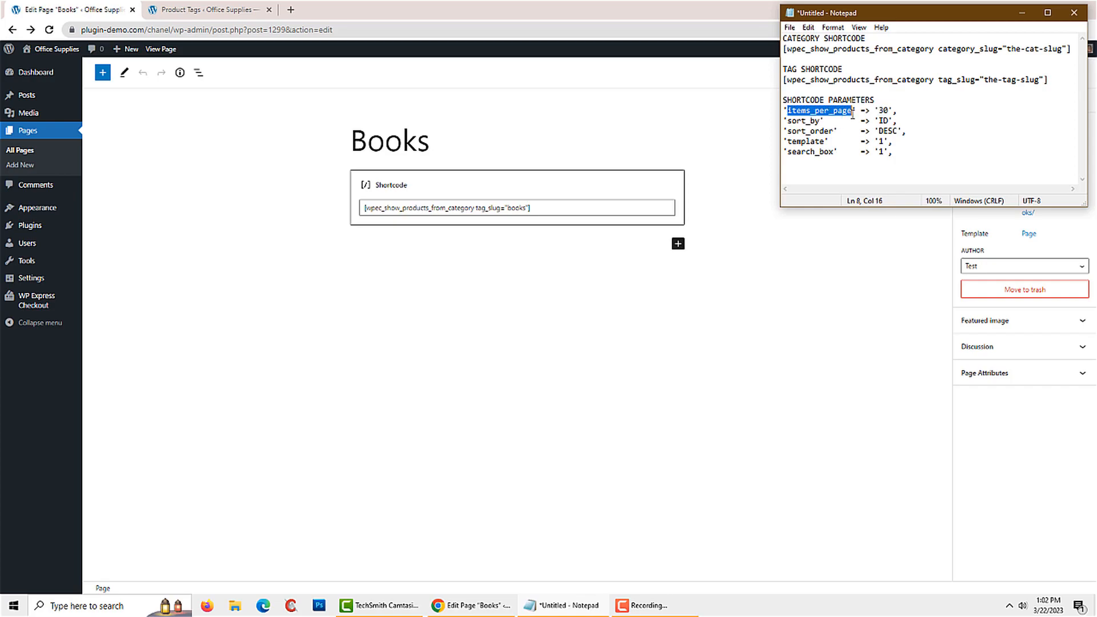
{"action": "right_click", "coordinate": [844, 111]}
{"action": "left_click", "coordinate": [860, 147]}
{"action": "left_click", "coordinate": [556, 215]}
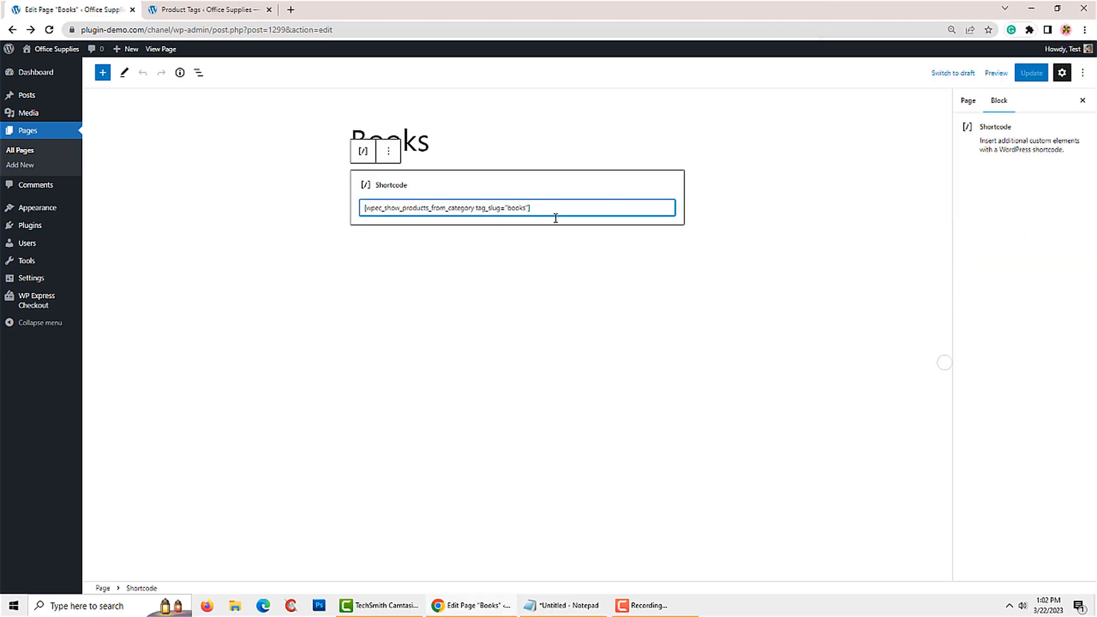
{"action": "key", "text": "ctrl+v"}
{"action": "type", "text": "="}
{"action": "key", "text": "ctrl+s"}
{"action": "left_click", "coordinate": [1030, 72]}
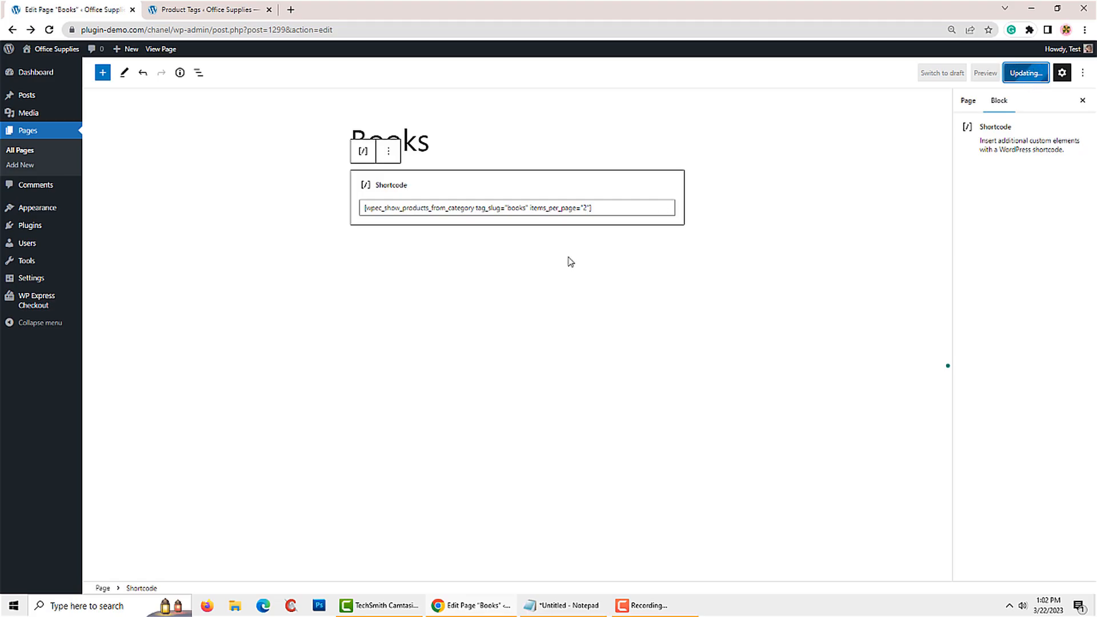
Step: View the live Books page, check the second page of its product listing and go back to the page editor
{"action": "left_click", "coordinate": [159, 50]}
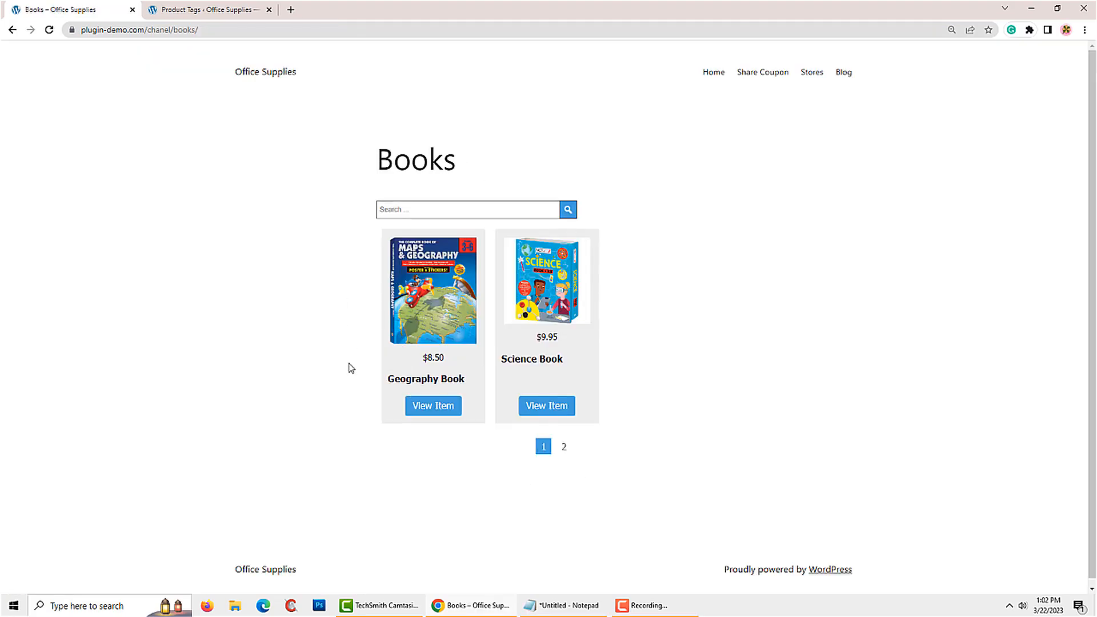
{"action": "left_click", "coordinate": [563, 448]}
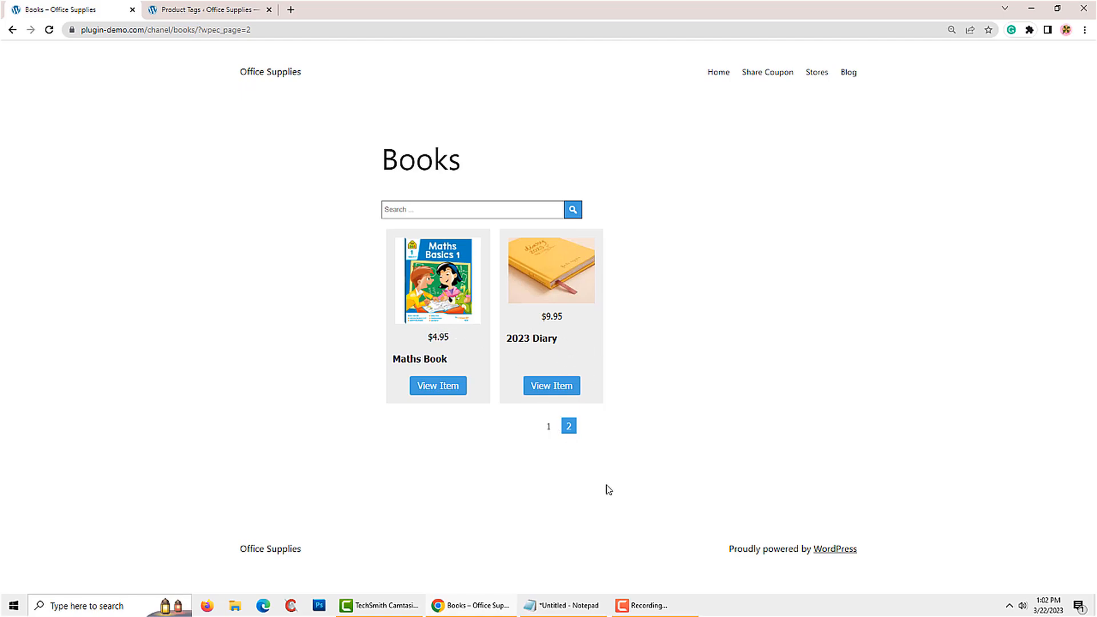
{"action": "left_click", "coordinate": [12, 30]}
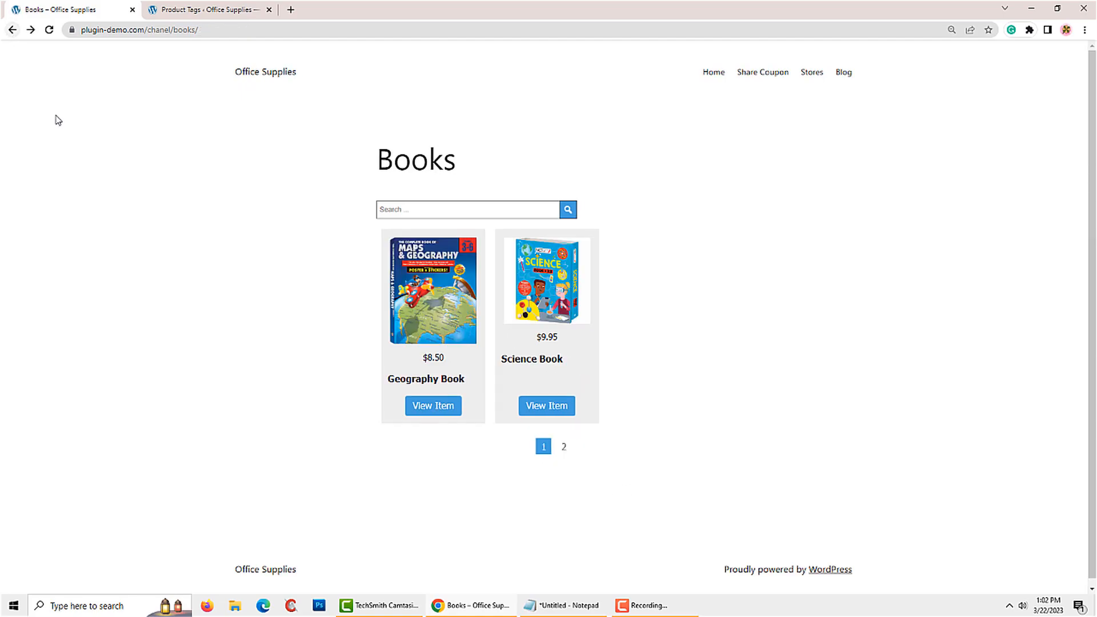
{"action": "left_click", "coordinate": [10, 30]}
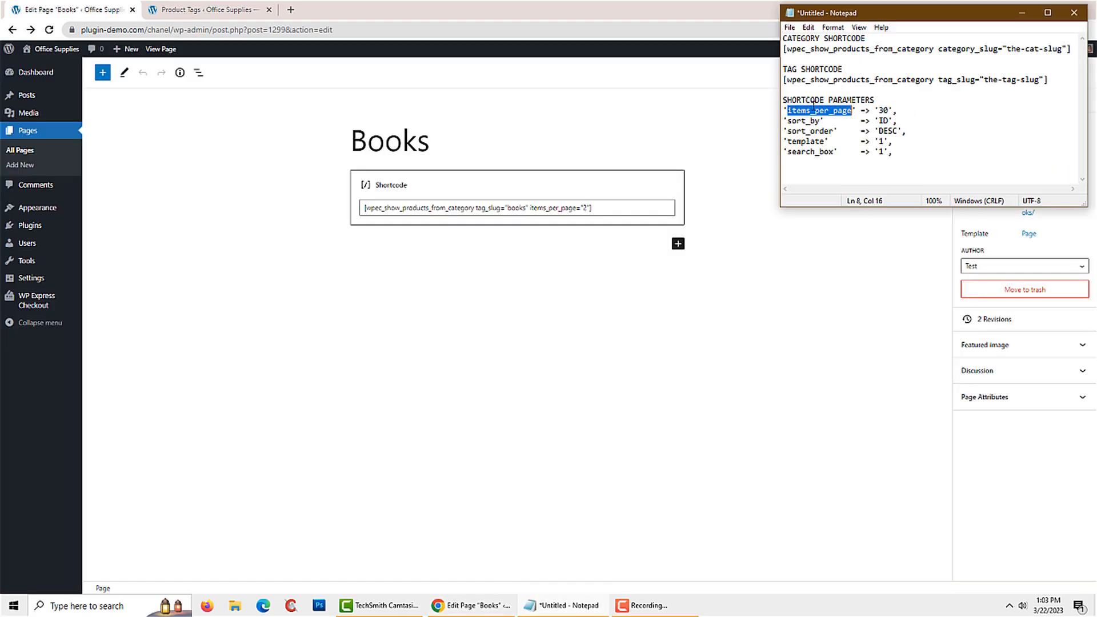
Step: Review the sort_by, sort_order, template and search_box shortcode parameters in the Notepad notes
{"action": "left_click_drag", "start_coordinate": [787, 121], "coordinate": [893, 152]}
{"action": "left_click", "coordinate": [893, 153]}
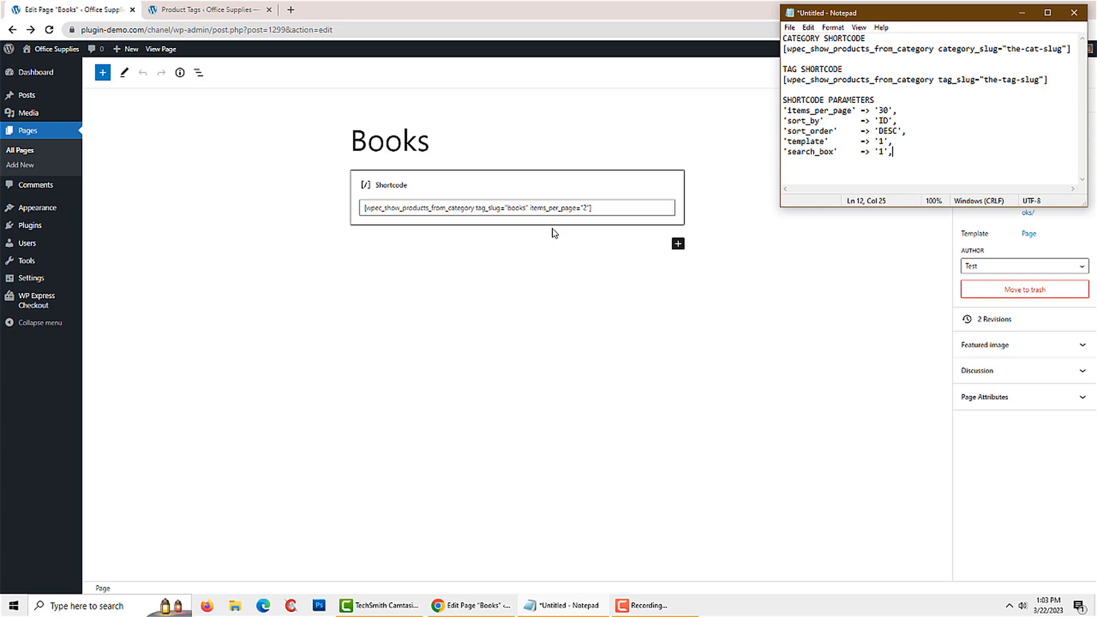
{"action": "mouse_move", "coordinate": [57, 306]}
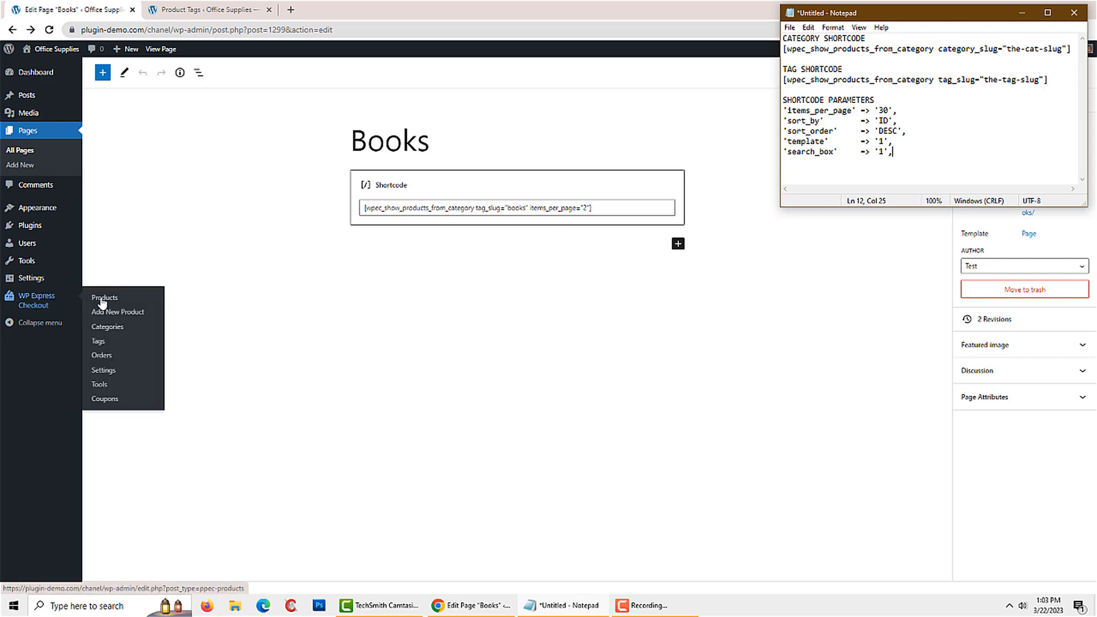